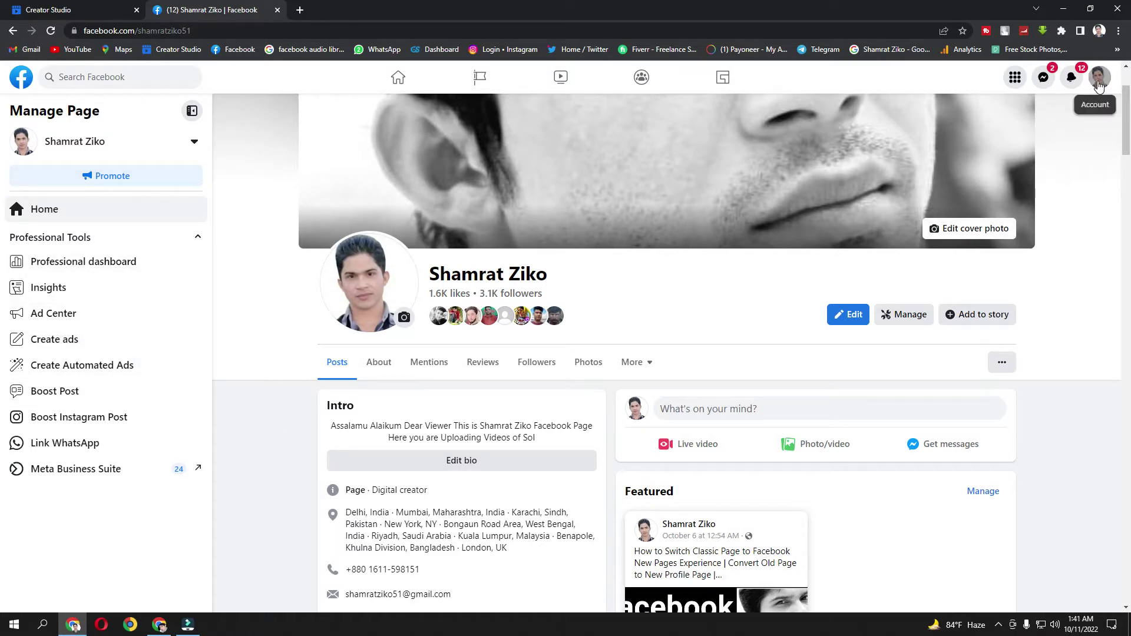
- Open the Page's Settings and show its Privacy section
left_click(1099, 83)
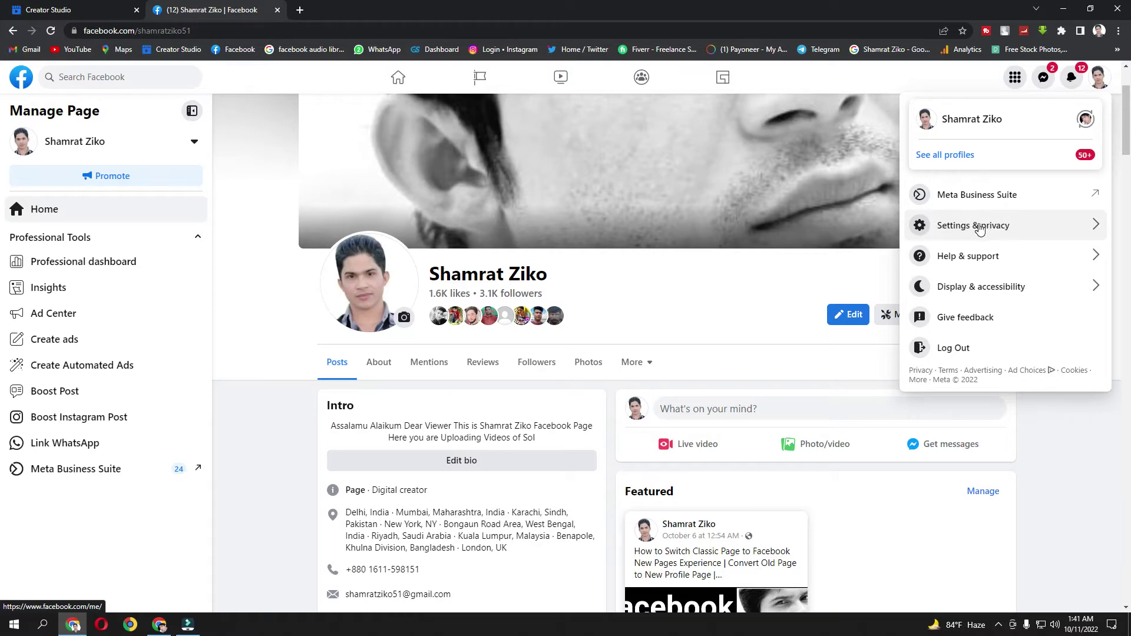
left_click(981, 228)
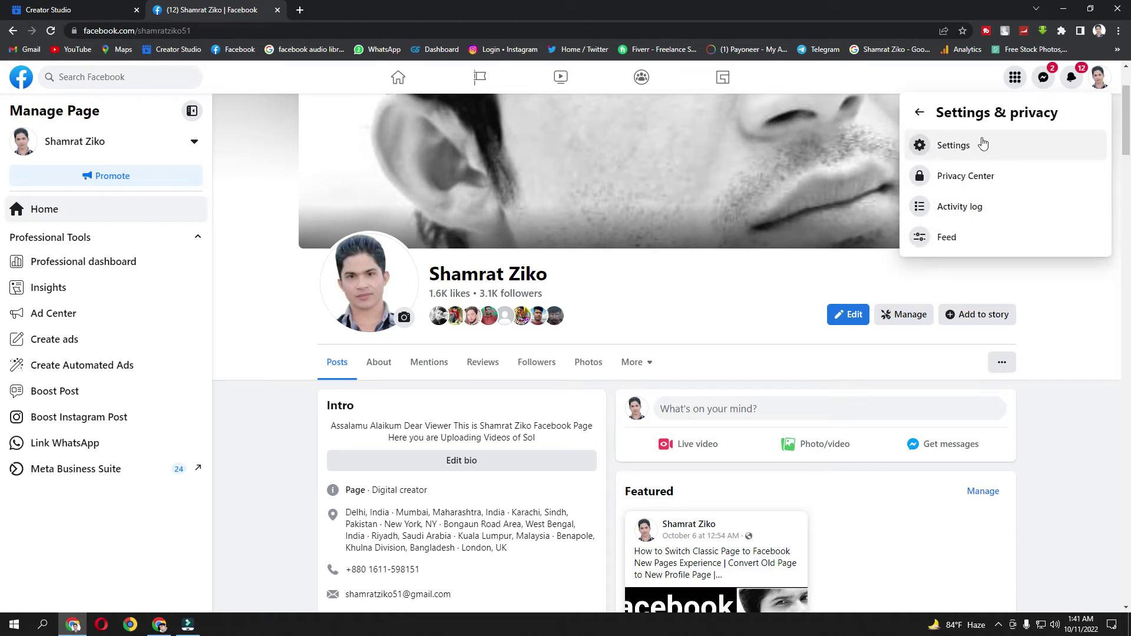
left_click(970, 145)
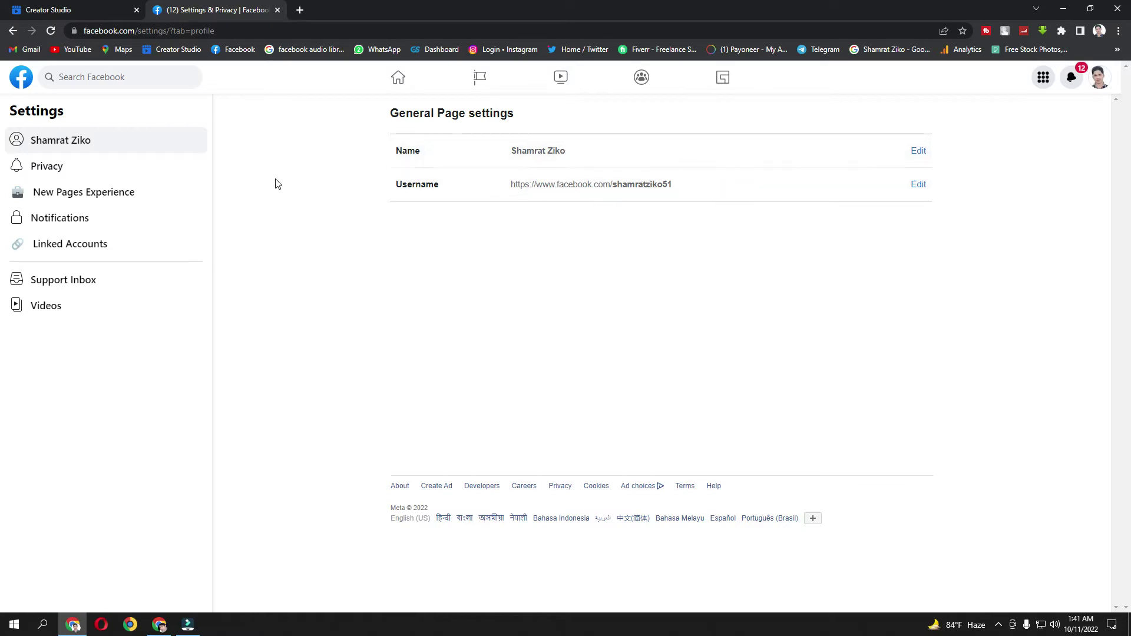
left_click(69, 170)
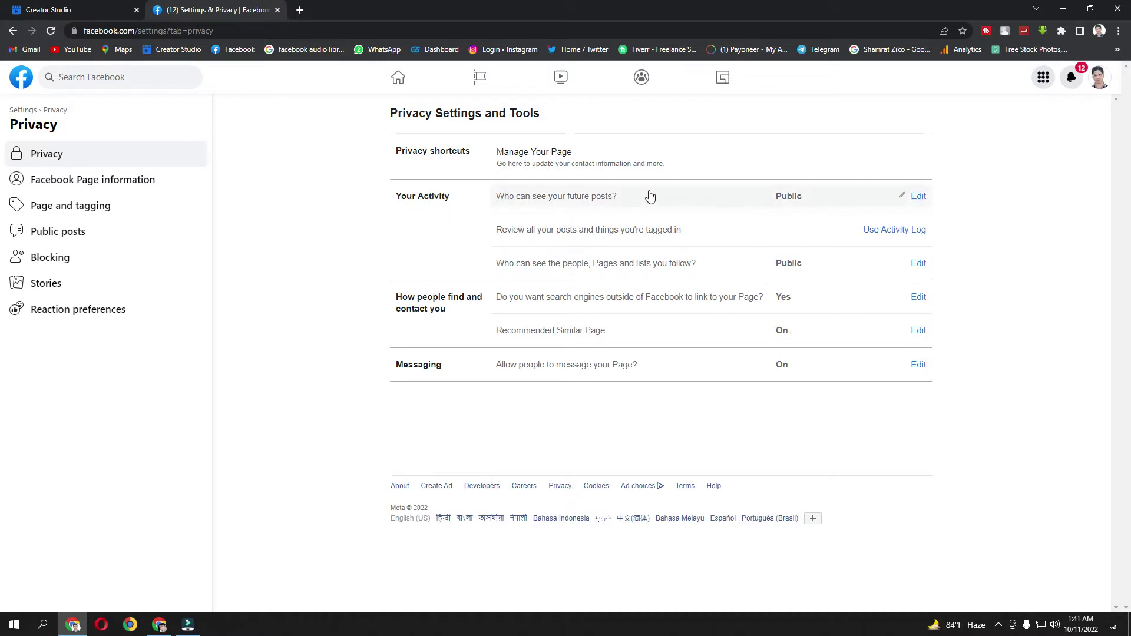
- Check which audience options are offered for "Who can see your future posts?" and leave the selection as it is
left_click(918, 197)
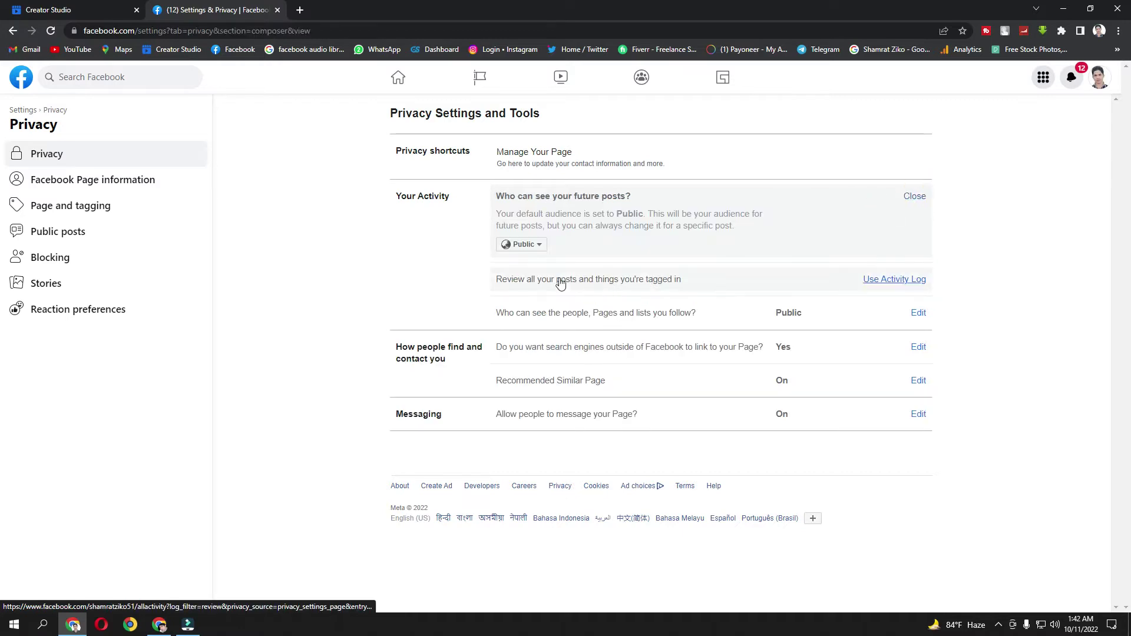
left_click(522, 244)
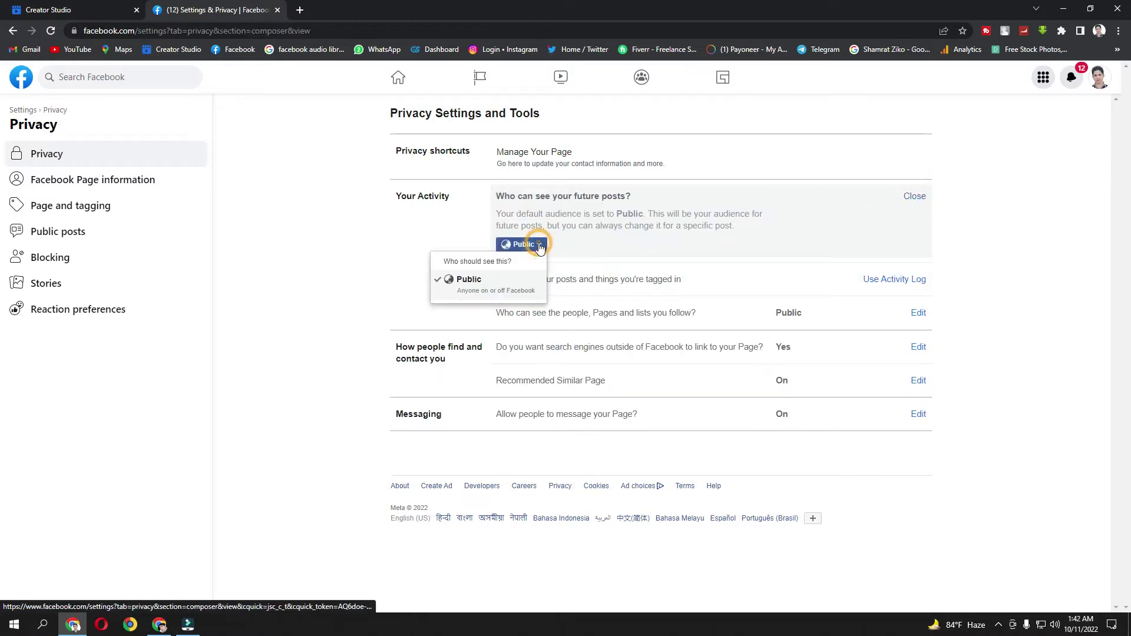
left_click(361, 251)
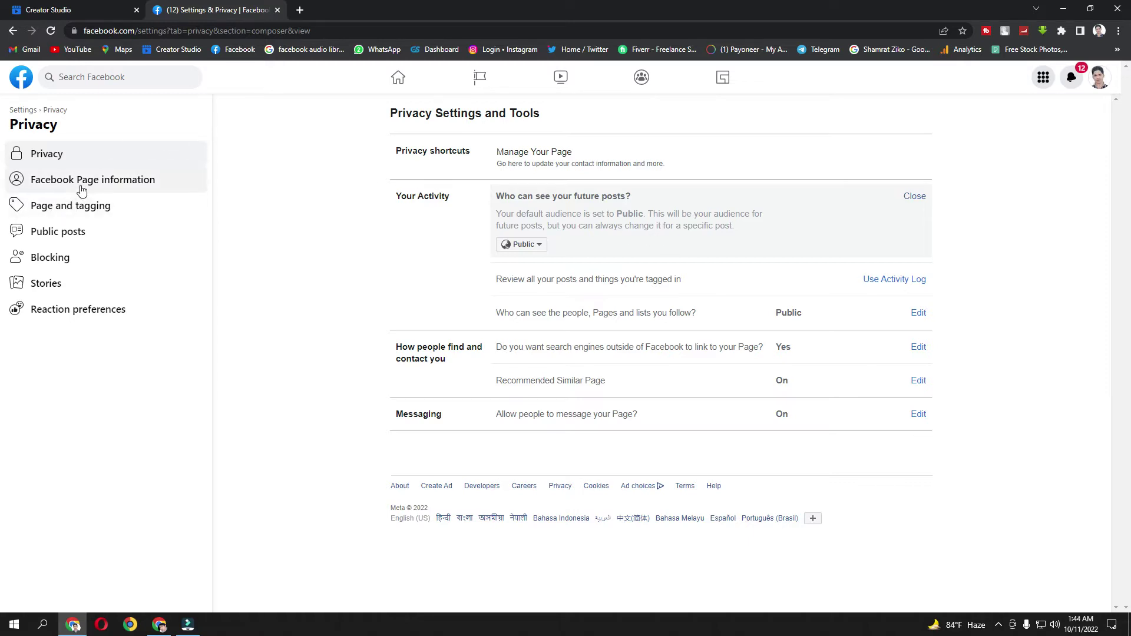
- Review the Page's privacy settings for Facebook Page information, Page and tagging, and Public posts, including the country and age restrictions
left_click(109, 187)
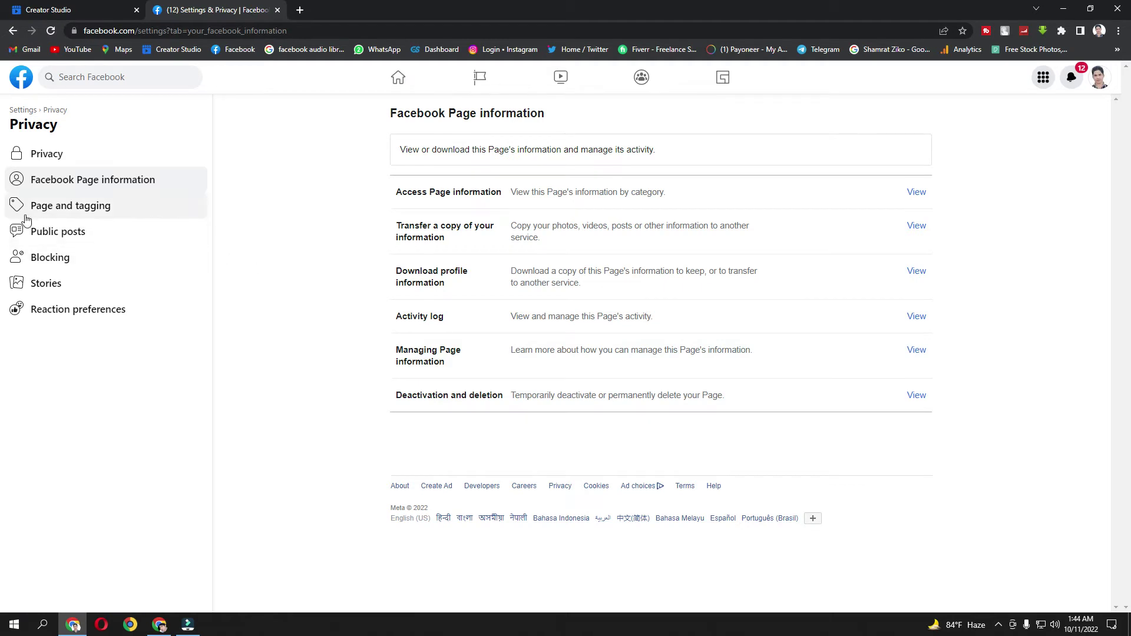
left_click(58, 215)
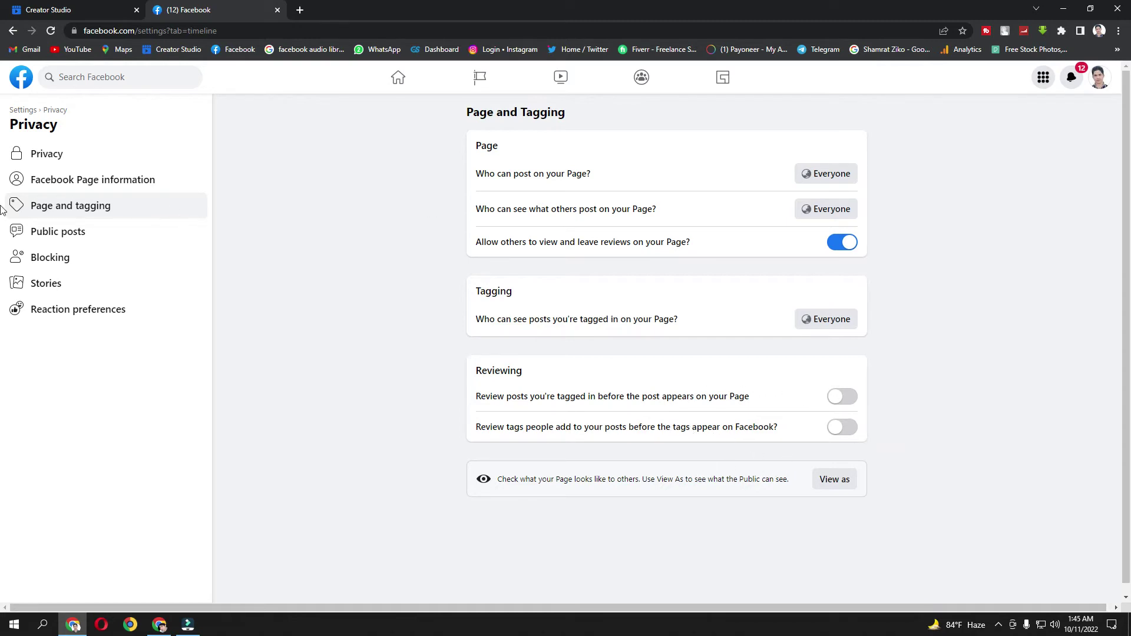
left_click(88, 231)
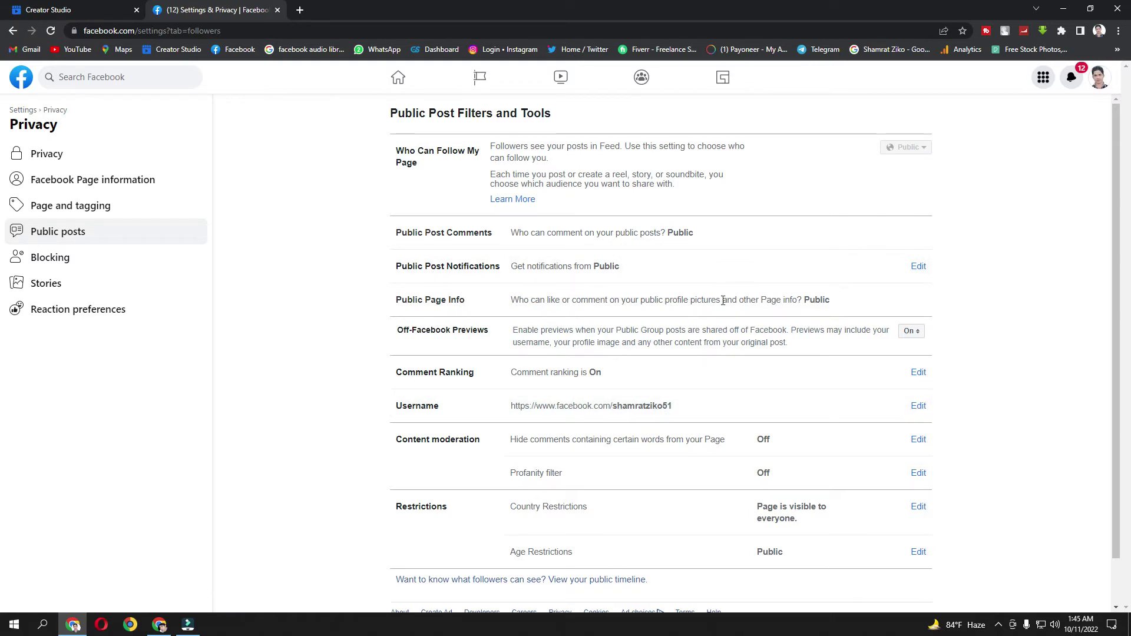
scroll(606, 557, "down", 1)
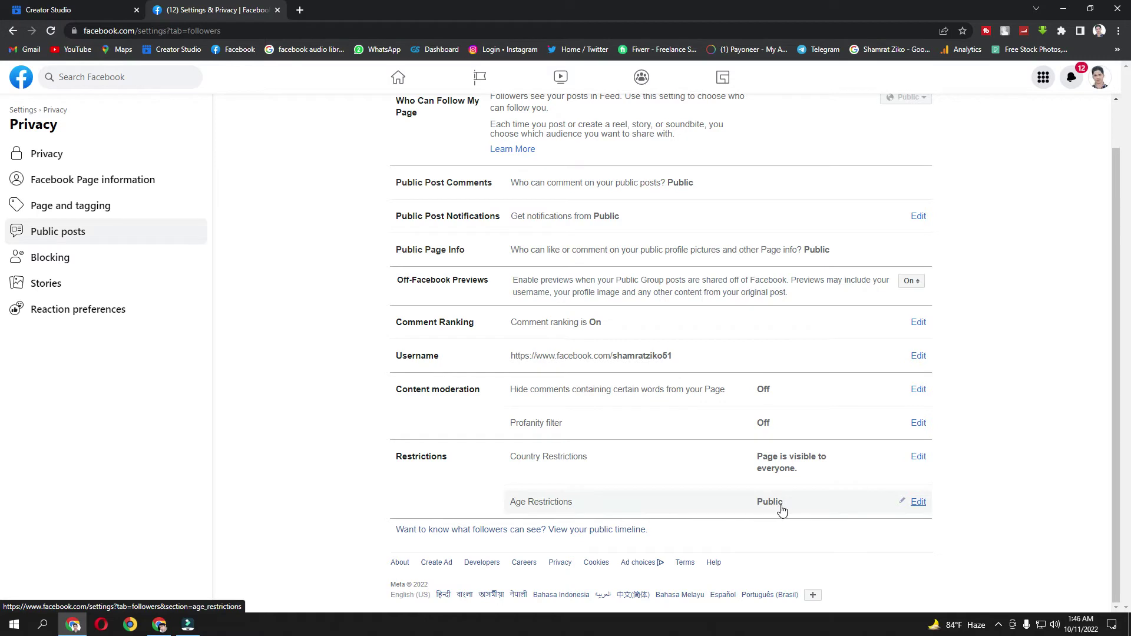
- Review the Page's privacy settings for Blocking, Stories and Reaction preferences
left_click(134, 261)
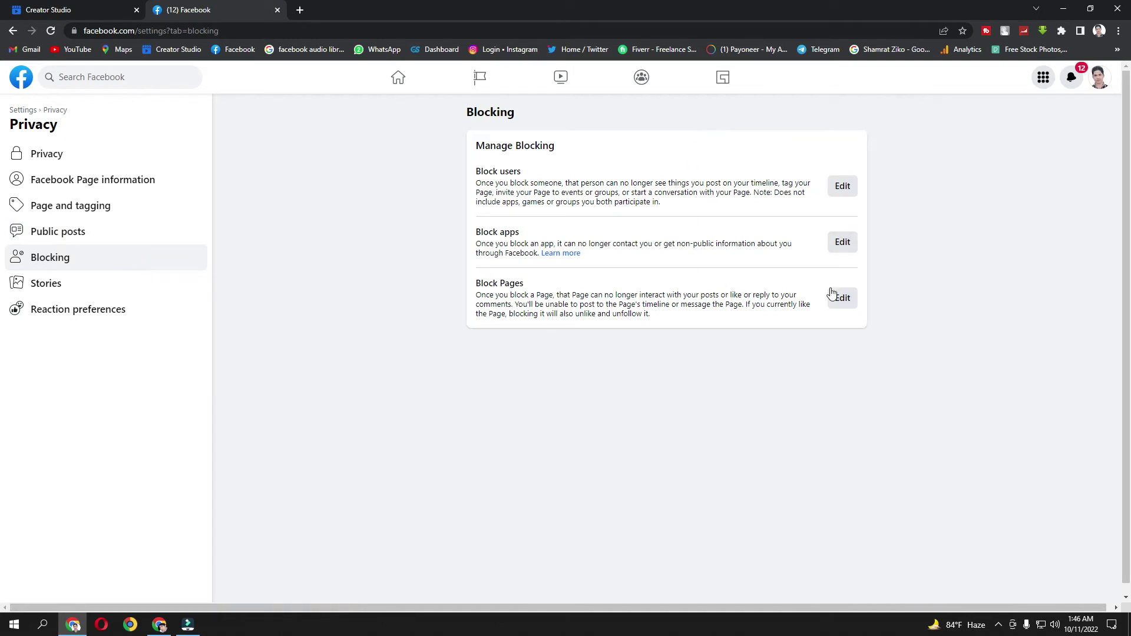
left_click(107, 286)
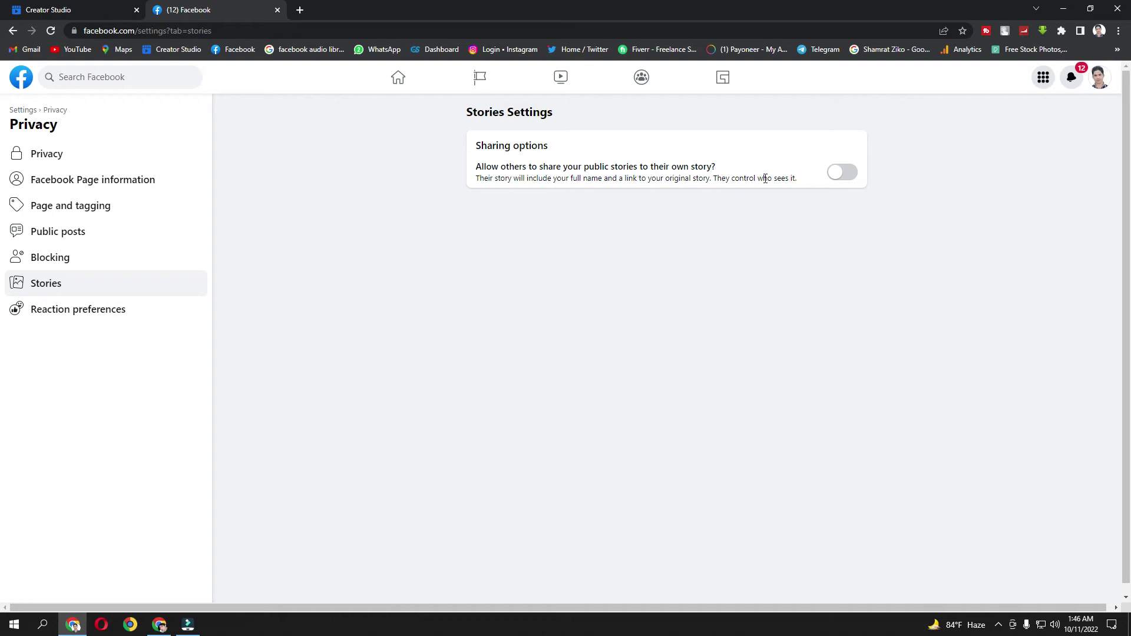
left_click(159, 316)
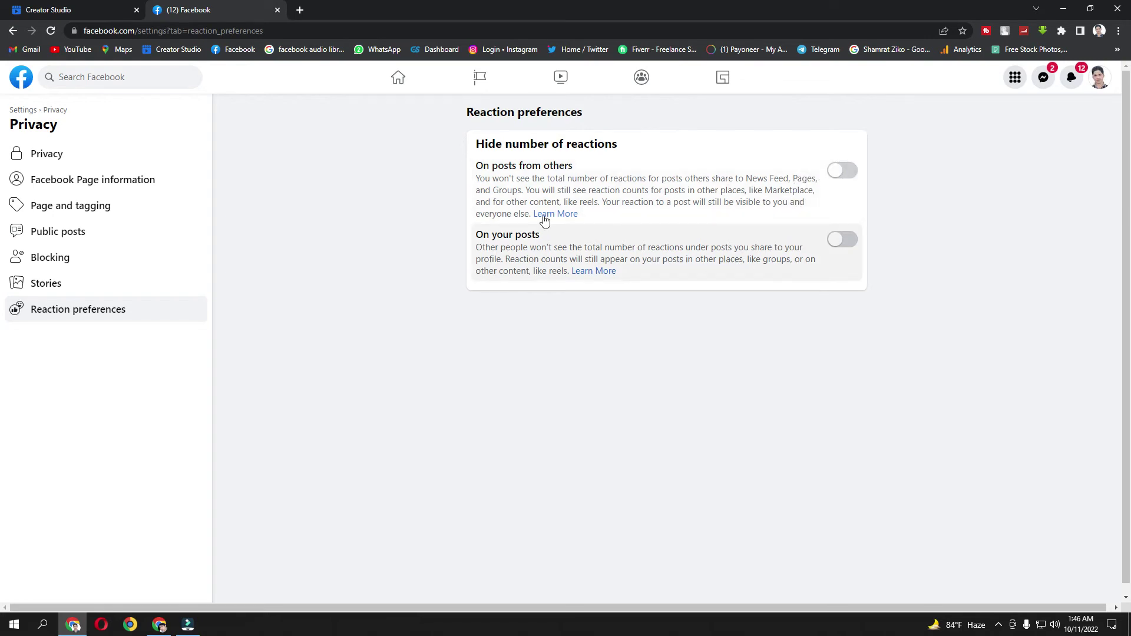
- Go back through the visited privacy pages to the General Page settings
left_click(13, 31)
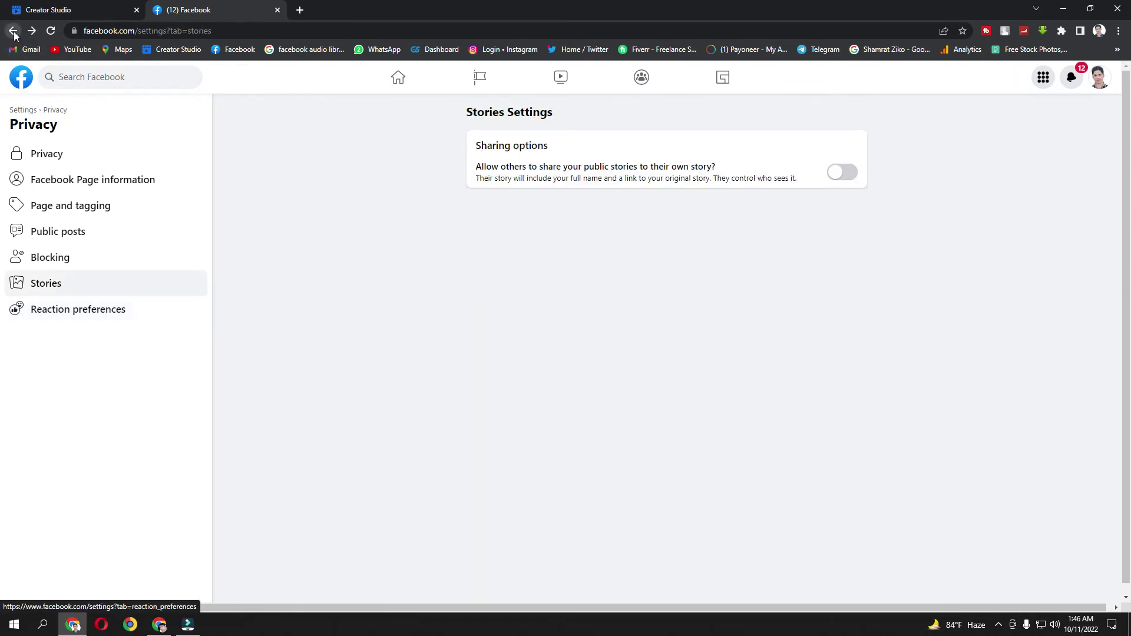
left_click(13, 31)
left_click(13, 31)
left_click(13, 31)
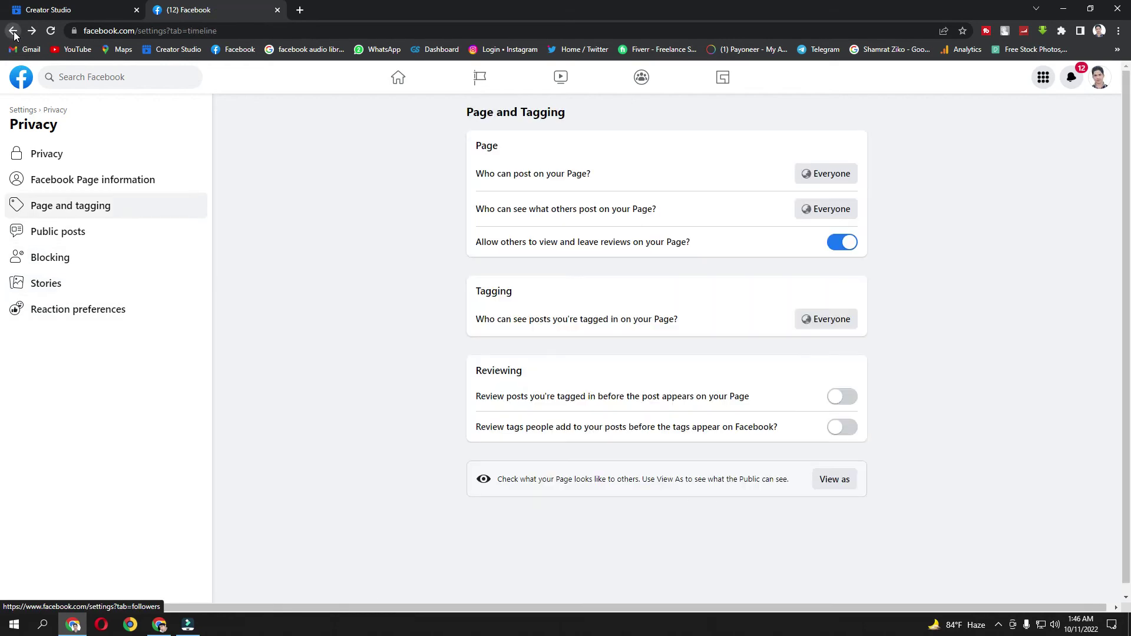
left_click(13, 30)
left_click(13, 30)
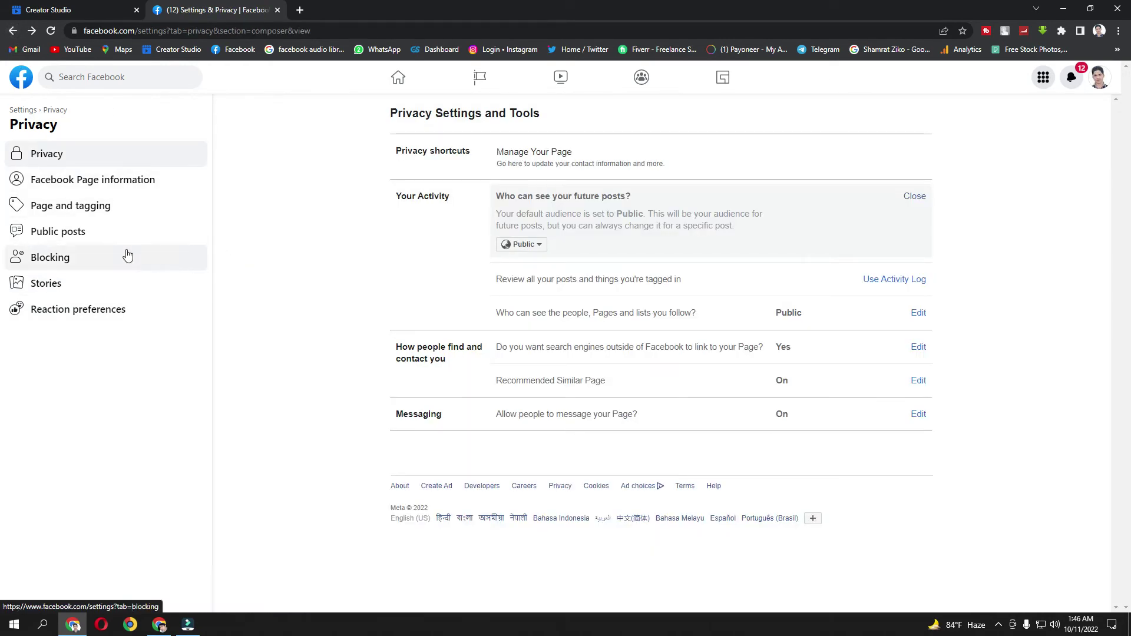
left_click(13, 30)
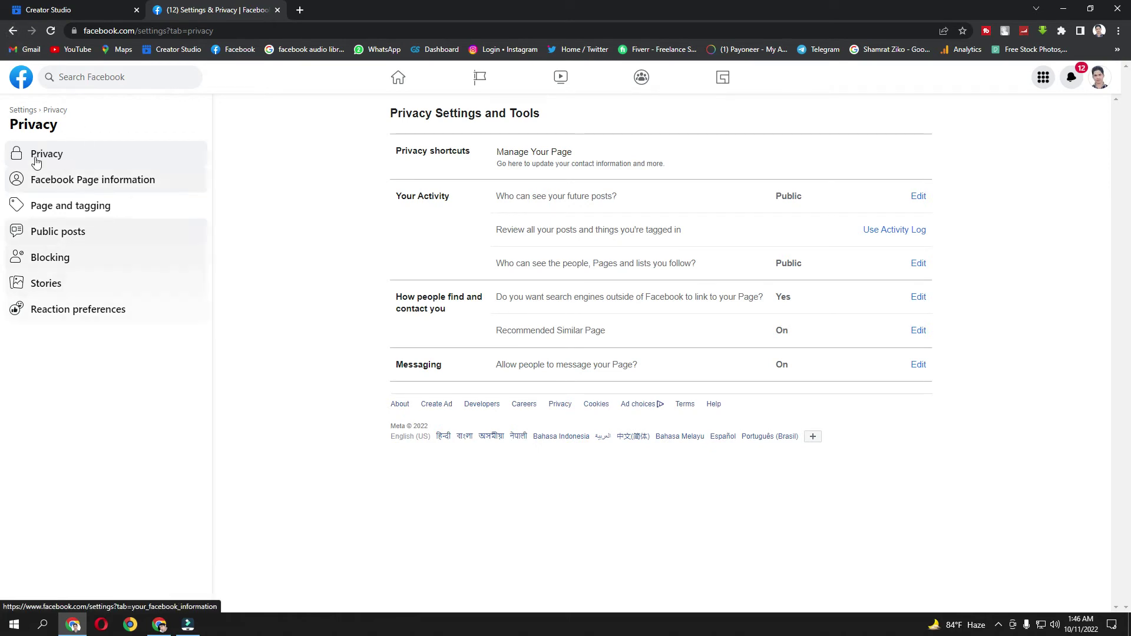
left_click(12, 32)
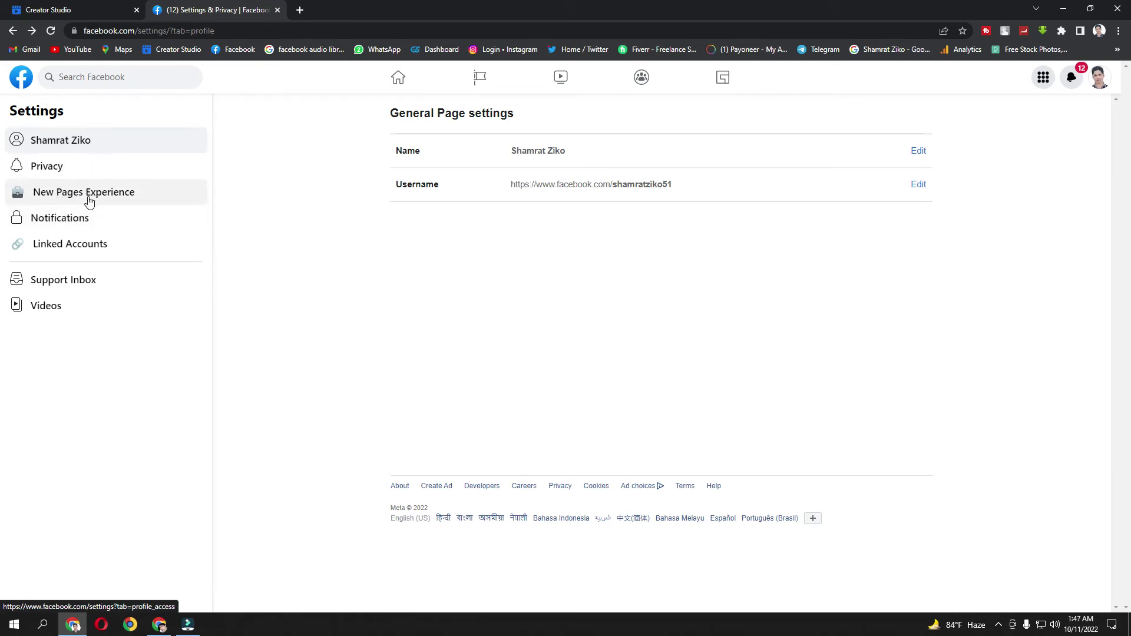
- Look at the Support Inbox, return to Settings, and open New Pages Experience to view who has access to the Page
left_click(101, 284)
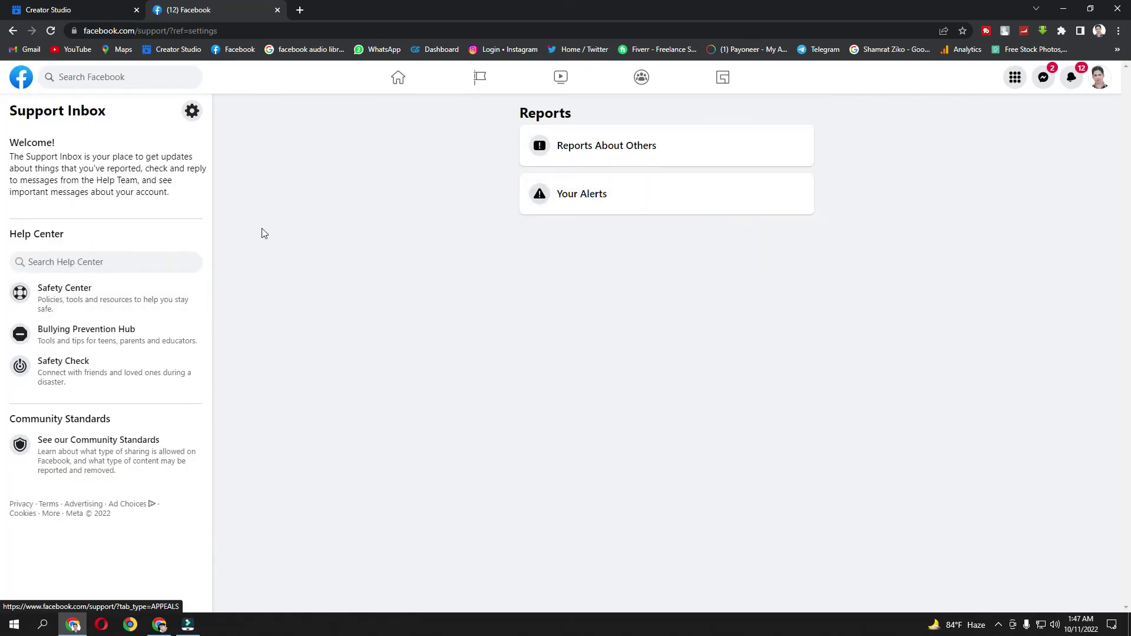
left_click(14, 32)
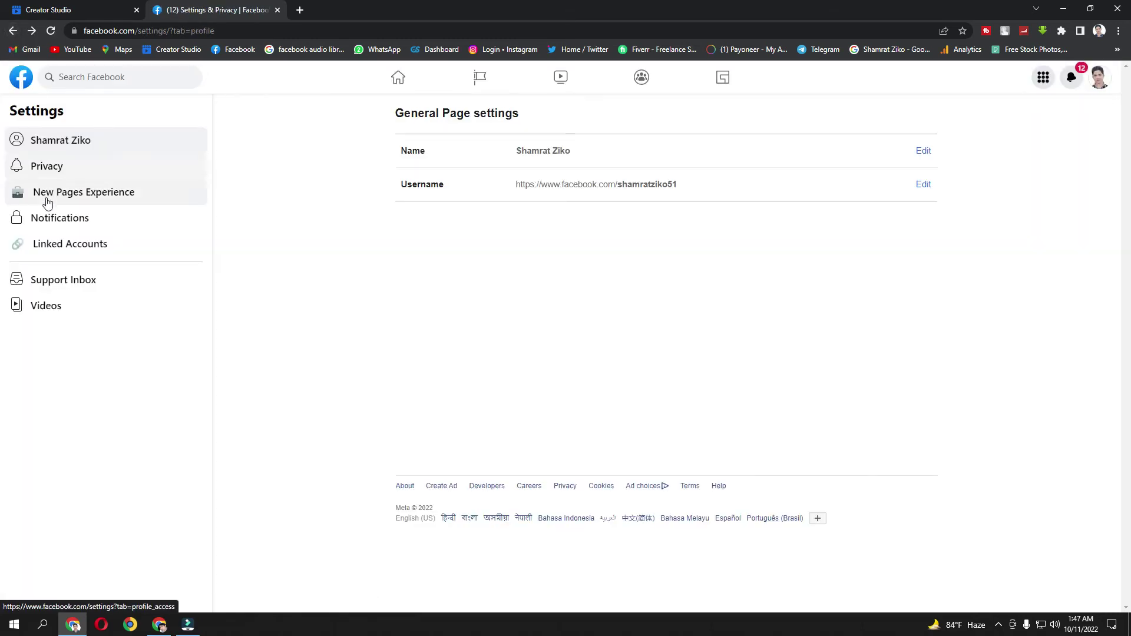
left_click(68, 199)
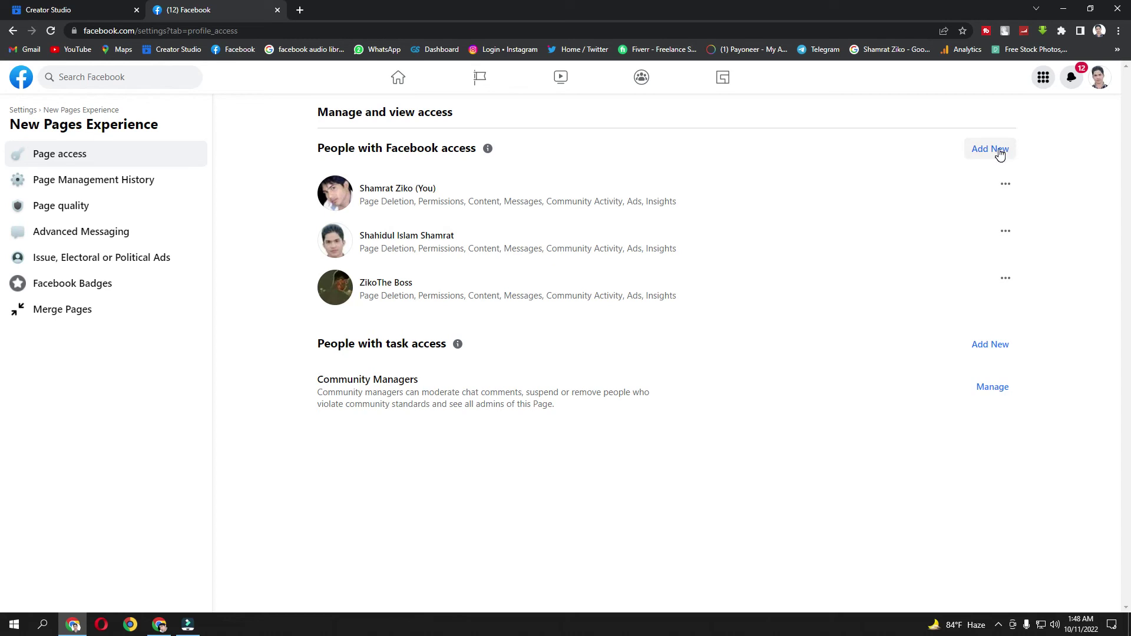
- Review the Page Management History and the Page quality status under New Pages Experience
left_click(135, 186)
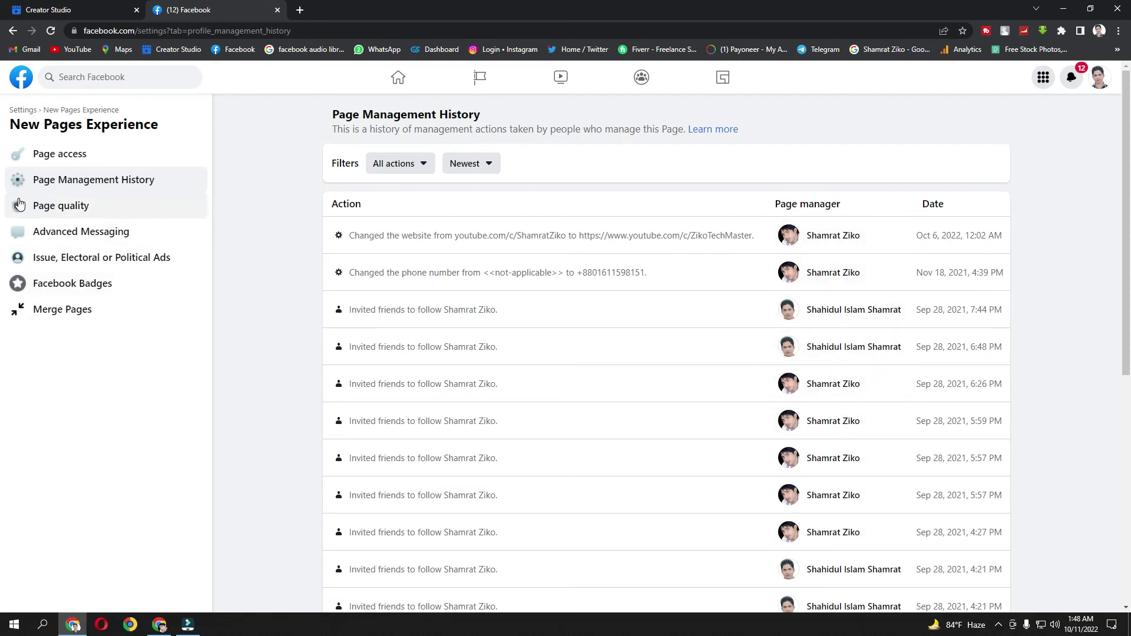
left_click(73, 212)
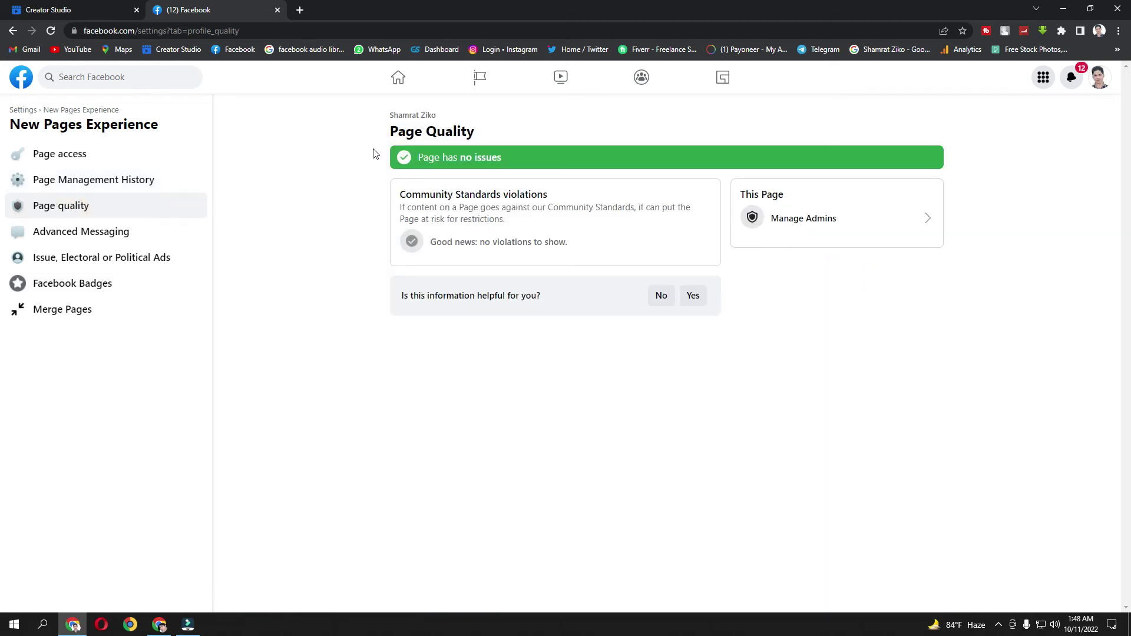
left_click_drag(373, 152, 409, 168)
left_click(323, 167)
- Examine the Advanced Messaging settings, from connected apps and whitelisted domains down to requested features and high-volume messages
left_click(123, 243)
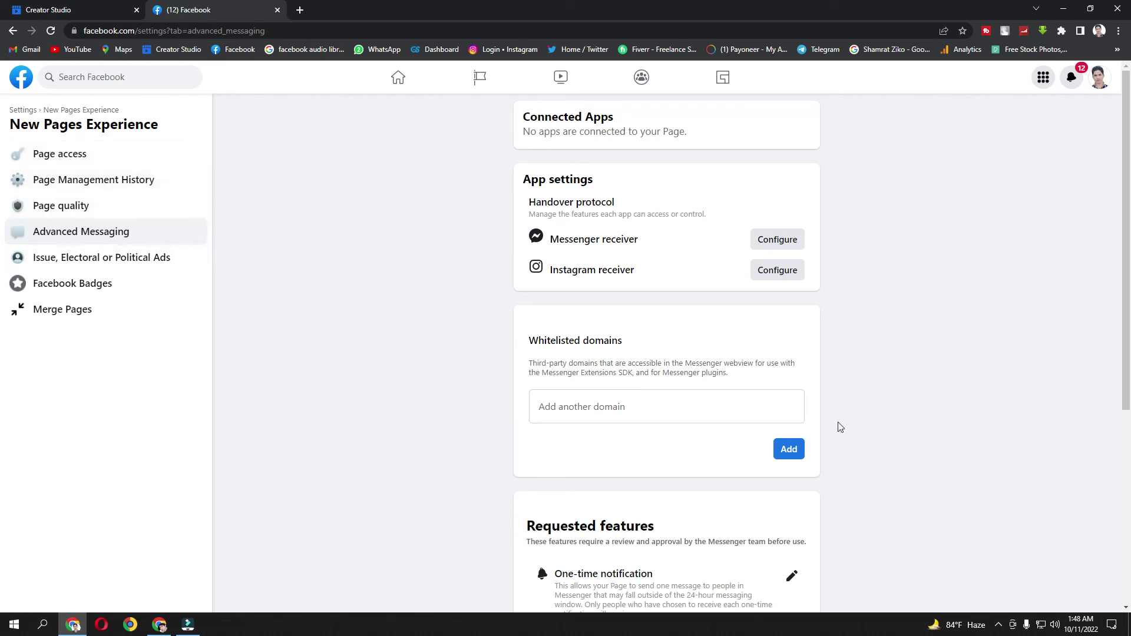
scroll(838, 426, "down", 5)
scroll(752, 455, "down", 1)
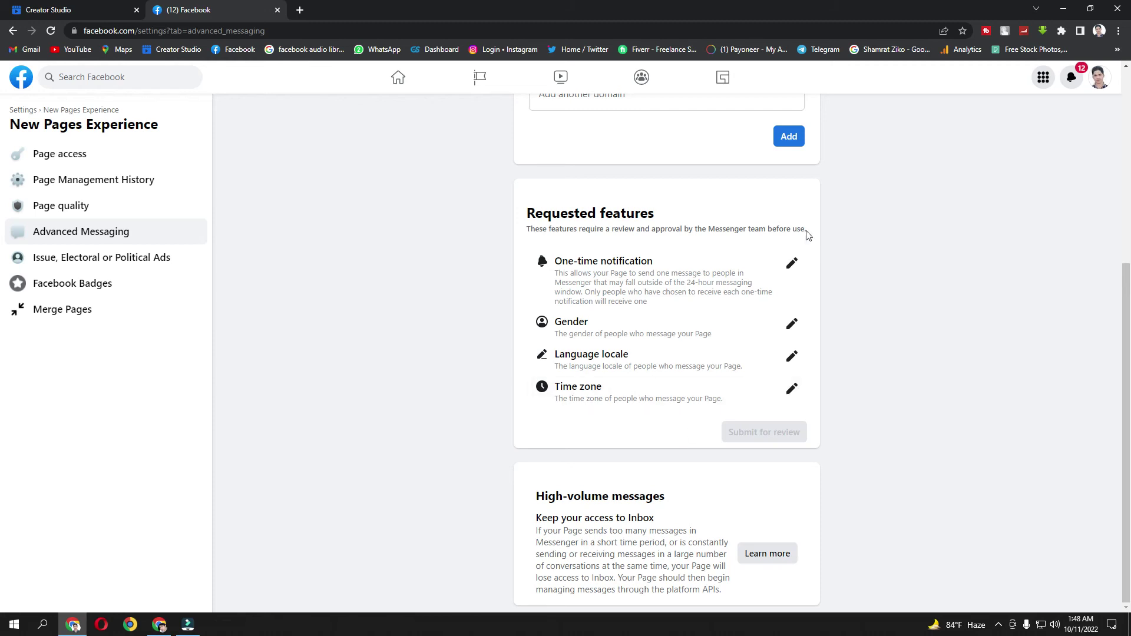
scroll(631, 311, "up", 5)
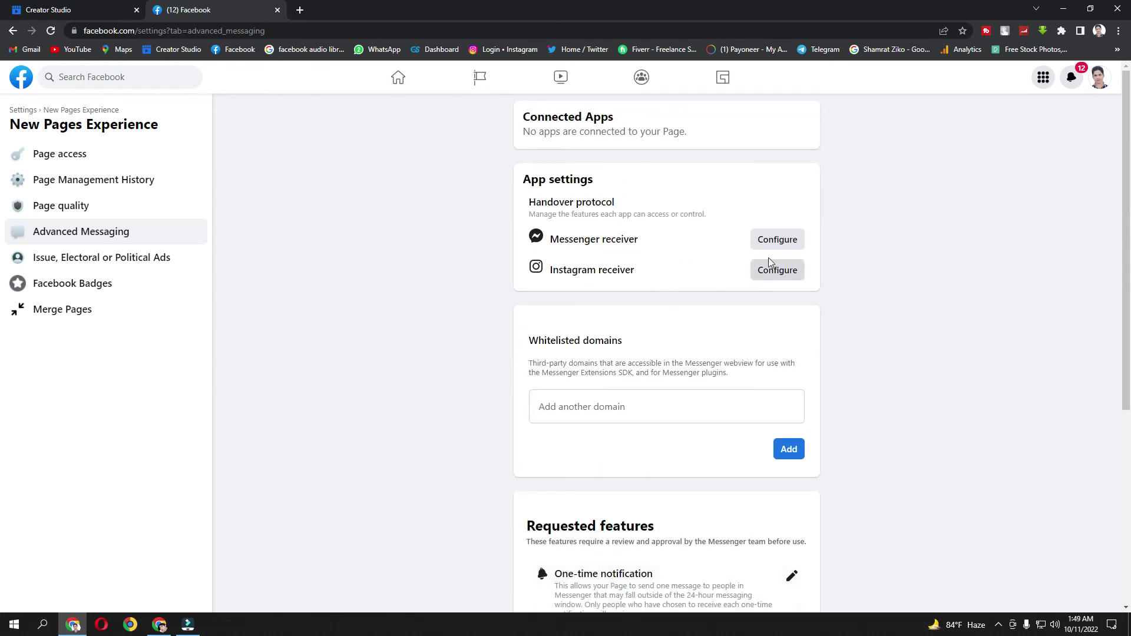
scroll(748, 401, "down", 4)
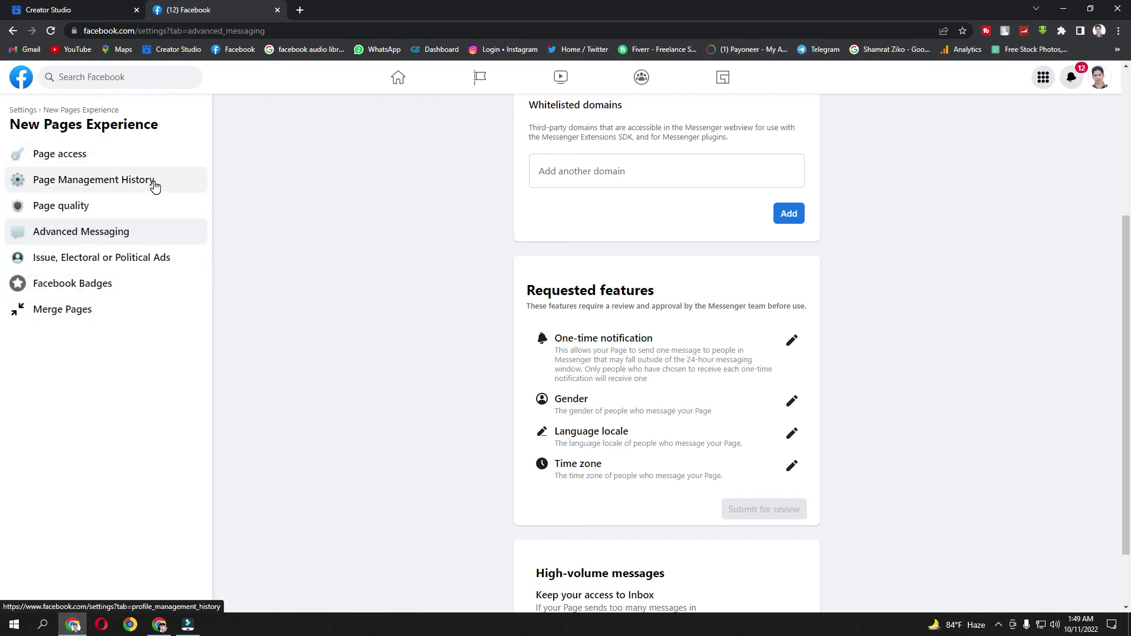
scroll(664, 298, "down", 2)
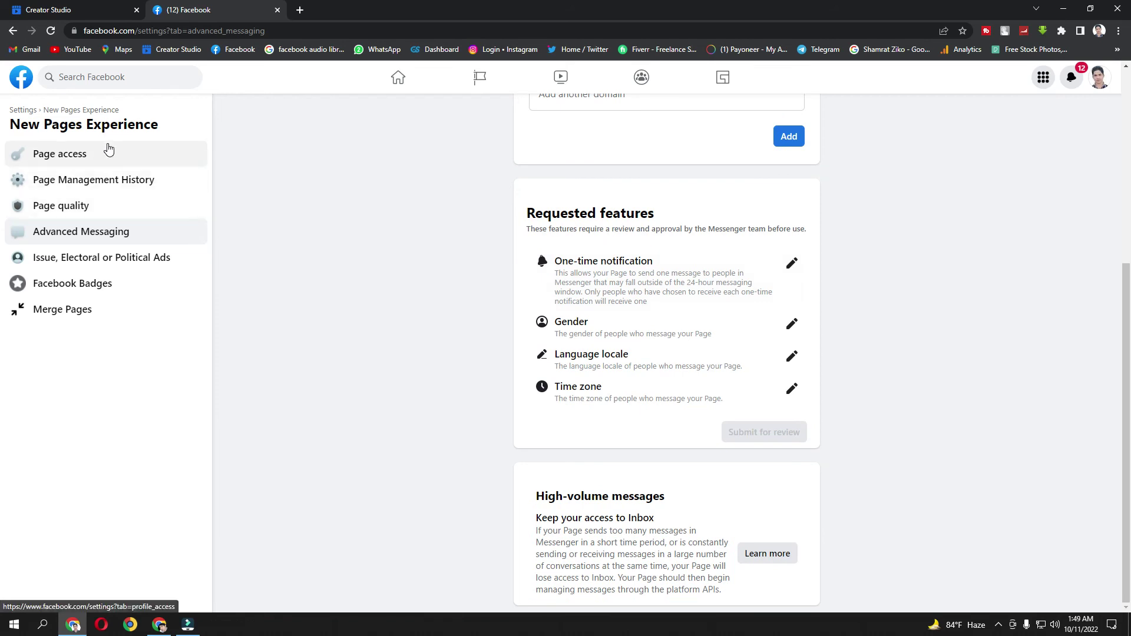
- Go back from Advanced Messaging through the New Pages Experience pages to the General Page settings
left_click(13, 32)
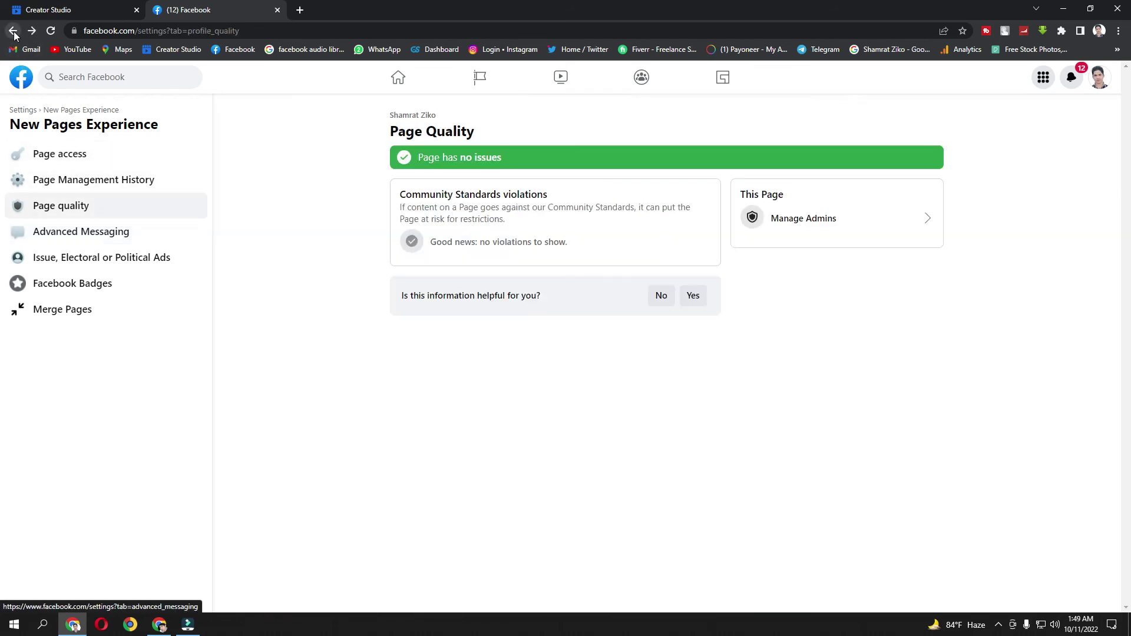
left_click(14, 32)
left_click(13, 32)
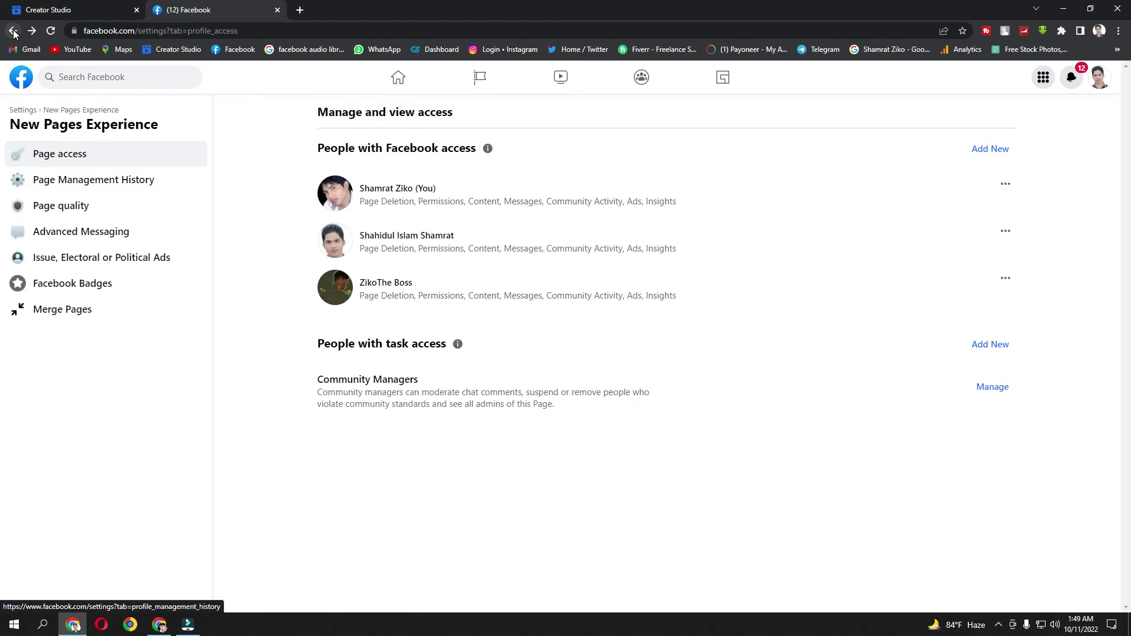
left_click(13, 32)
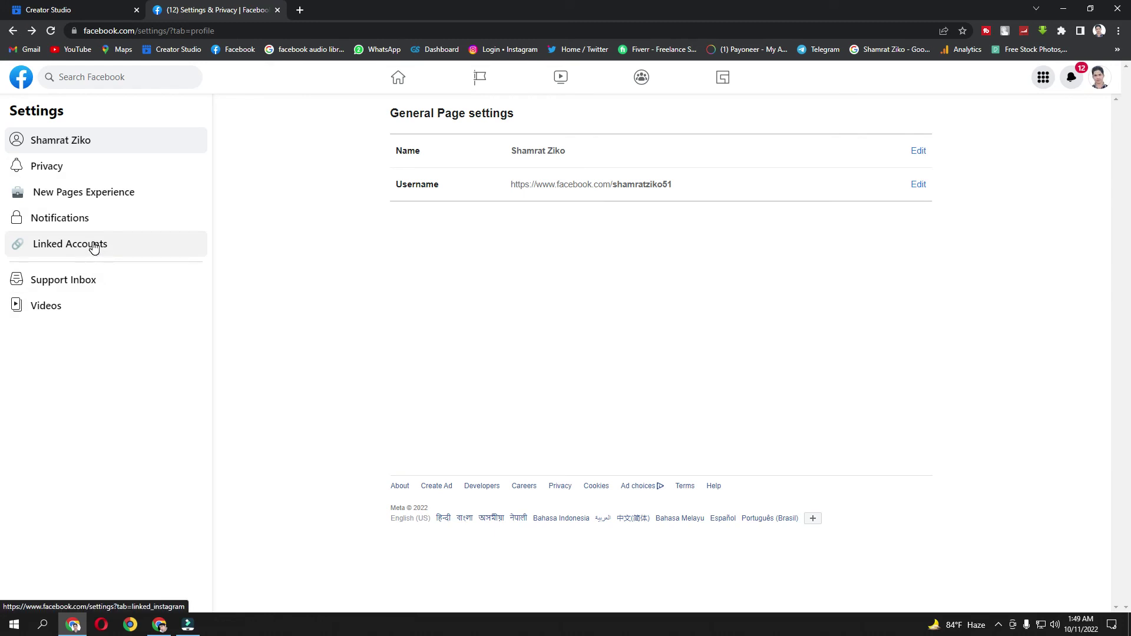
- Check the Page's notifications, close them, and browse the posts in the Page's home feed
left_click(1073, 78)
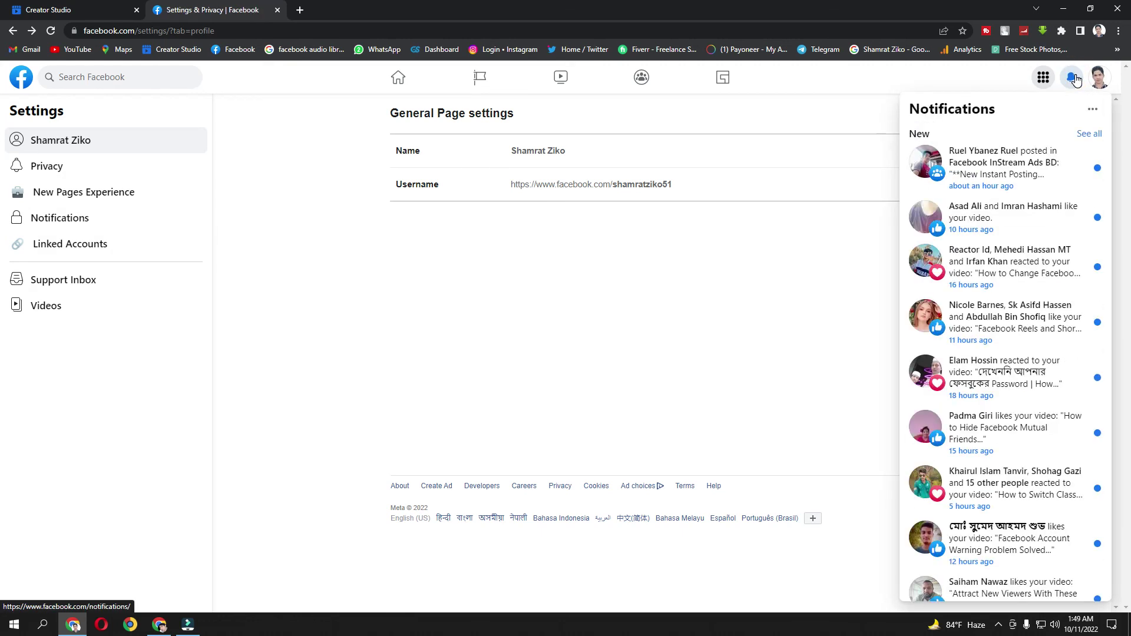
left_click(1075, 79)
left_click(20, 84)
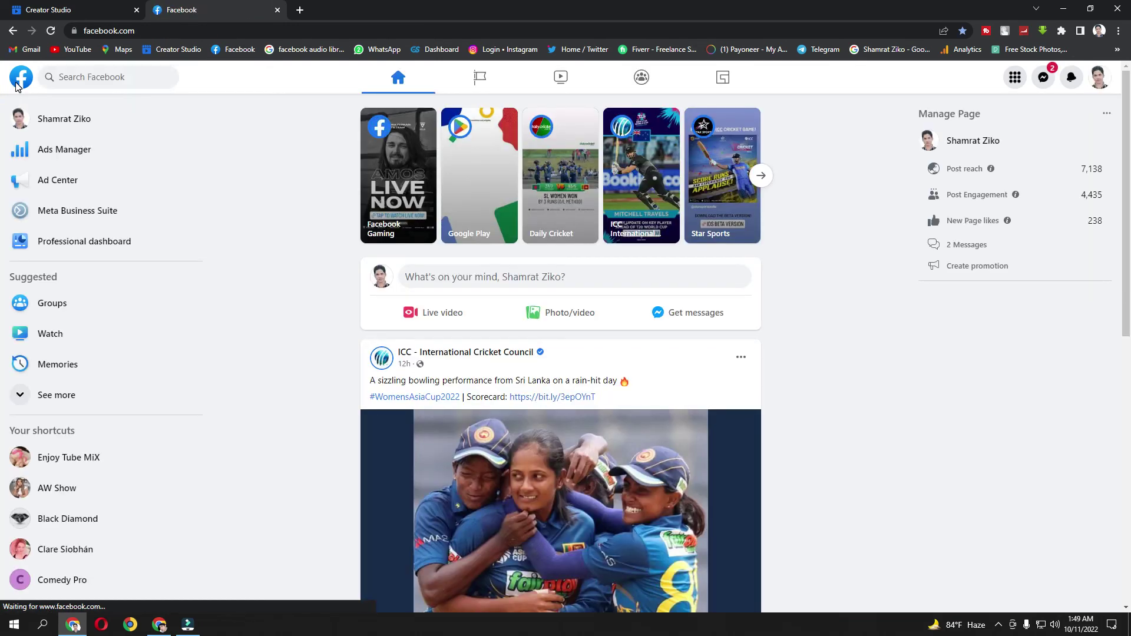
scroll(548, 381, "down", 1)
scroll(495, 457, "down", 6)
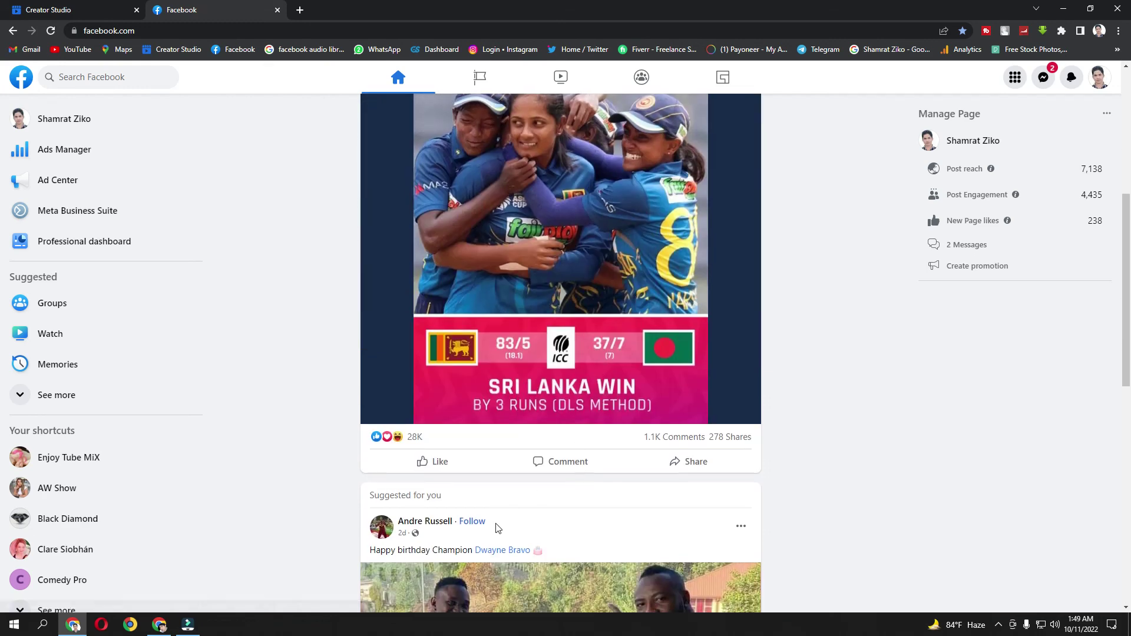
- Like the Sri Lanka win post, the suggested birthday post and the Facebook Gaming video post in the home feed
left_click(457, 465)
scroll(483, 462, "down", 3)
scroll(495, 461, "down", 4)
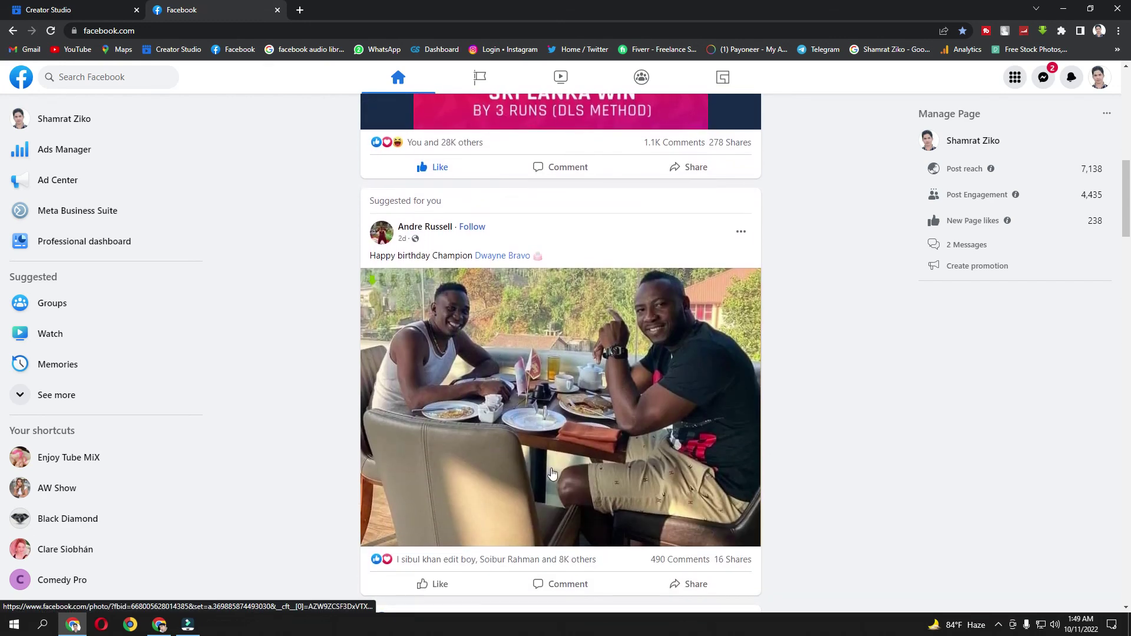
left_click(440, 465)
scroll(514, 478, "down", 1)
scroll(514, 478, "down", 6)
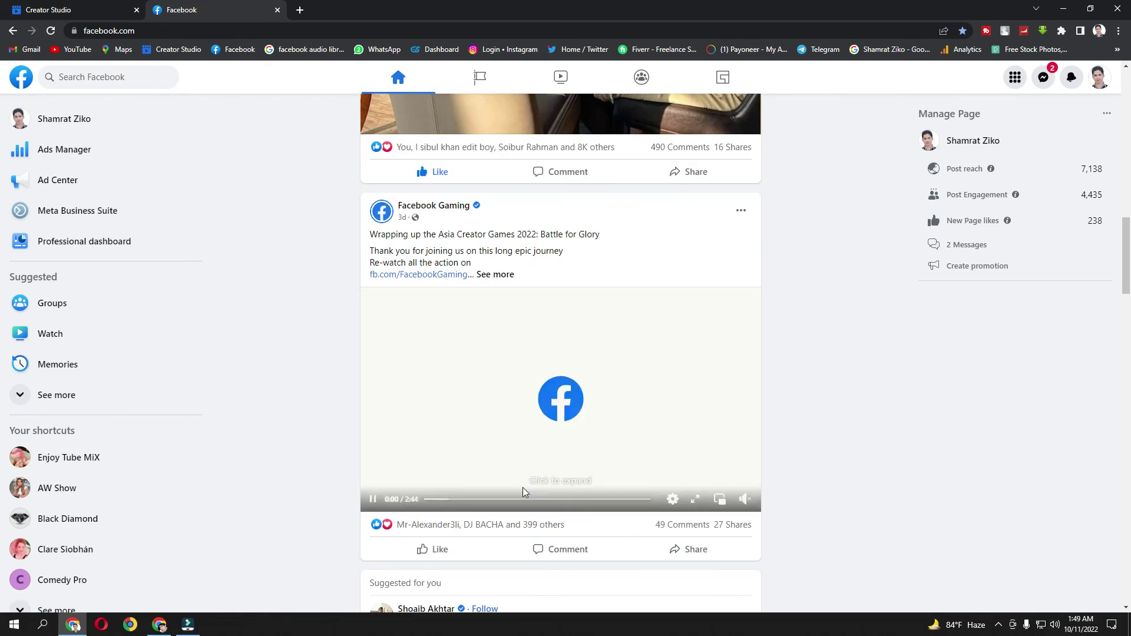
left_click(458, 492)
- Like the suggested post with the four portrait photos and the Meta Research symposium post
scroll(460, 497, "down", 6)
scroll(484, 505, "down", 5)
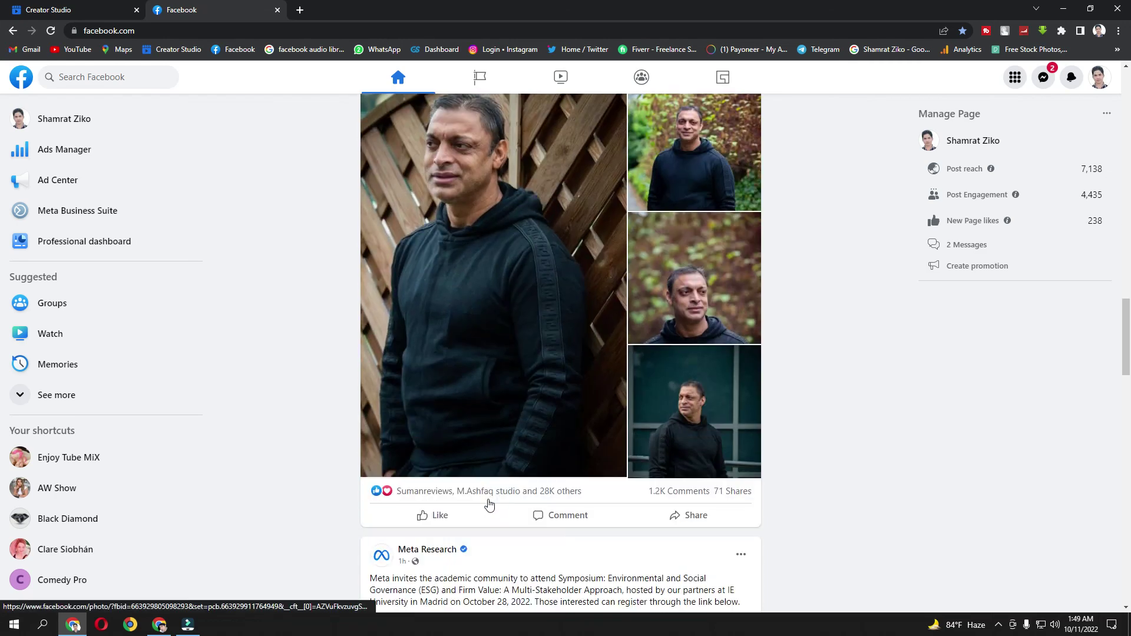
left_click(465, 506)
scroll(480, 507, "down", 6)
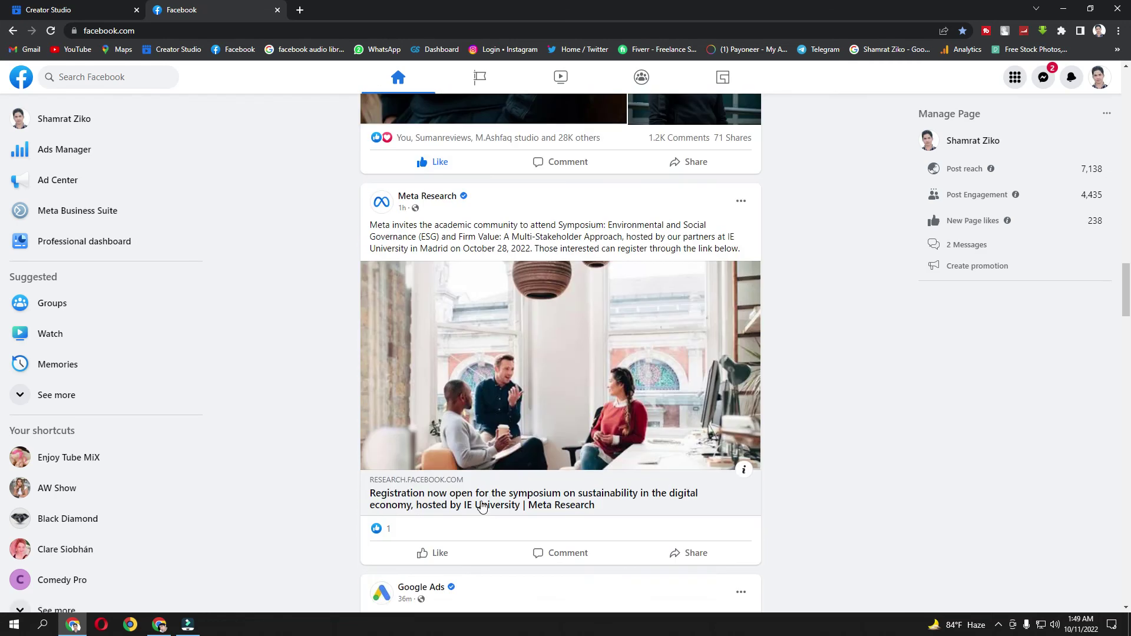
left_click(441, 553)
- Like the video post with the red graphics and the quote image posted in The Message of The Guidance group
scroll(463, 489, "down", 8)
scroll(463, 488, "down", 3)
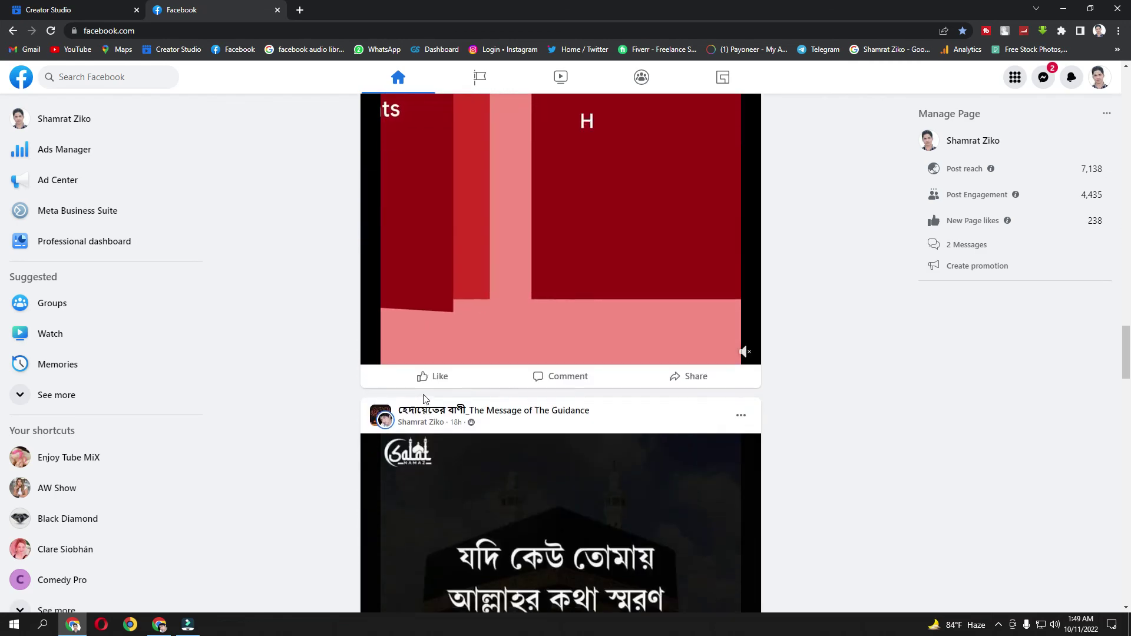
left_click(436, 377)
scroll(447, 389, "down", 6)
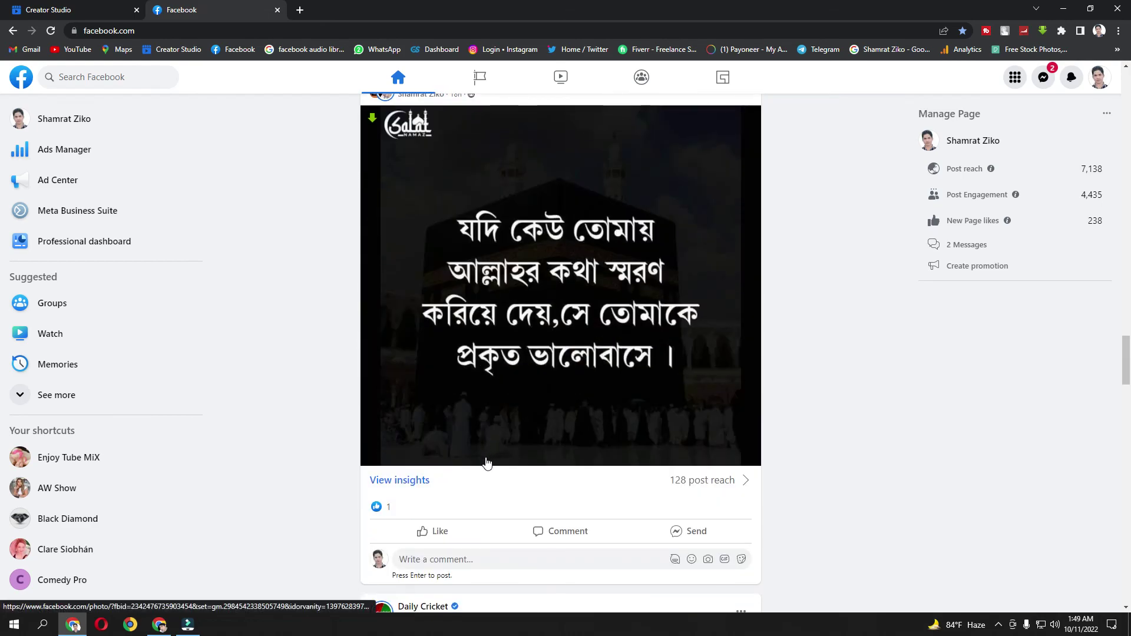
left_click(469, 532)
- Like the Daily Cricket photo post, the group post with the crowd photos and the Google Small Business post
scroll(469, 533, "down", 10)
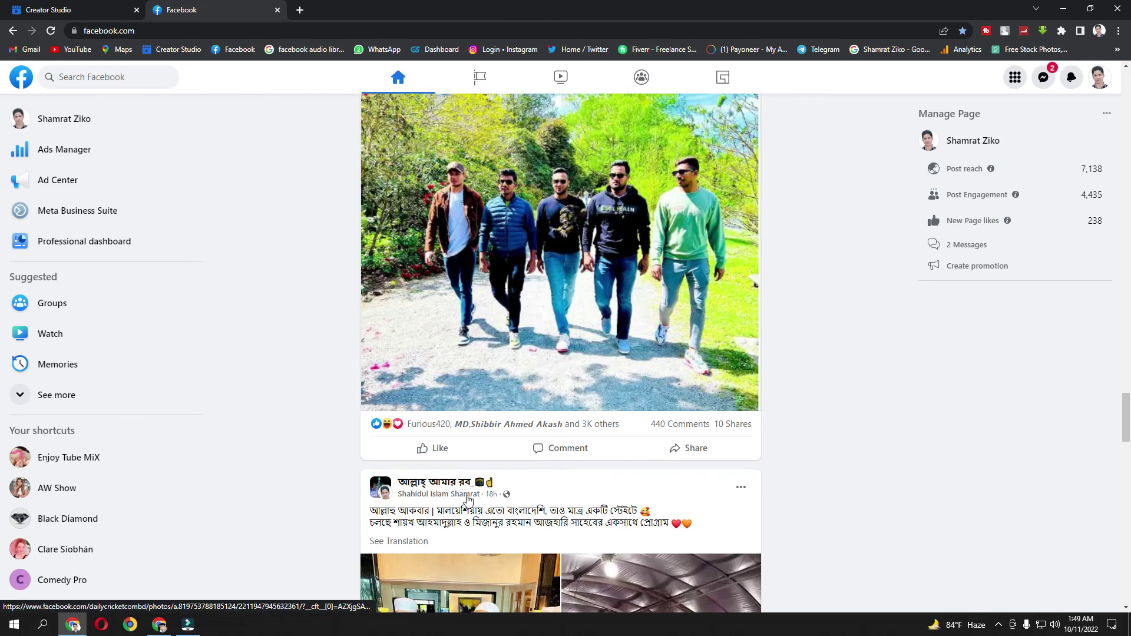
left_click(434, 448)
scroll(453, 483, "down", 8)
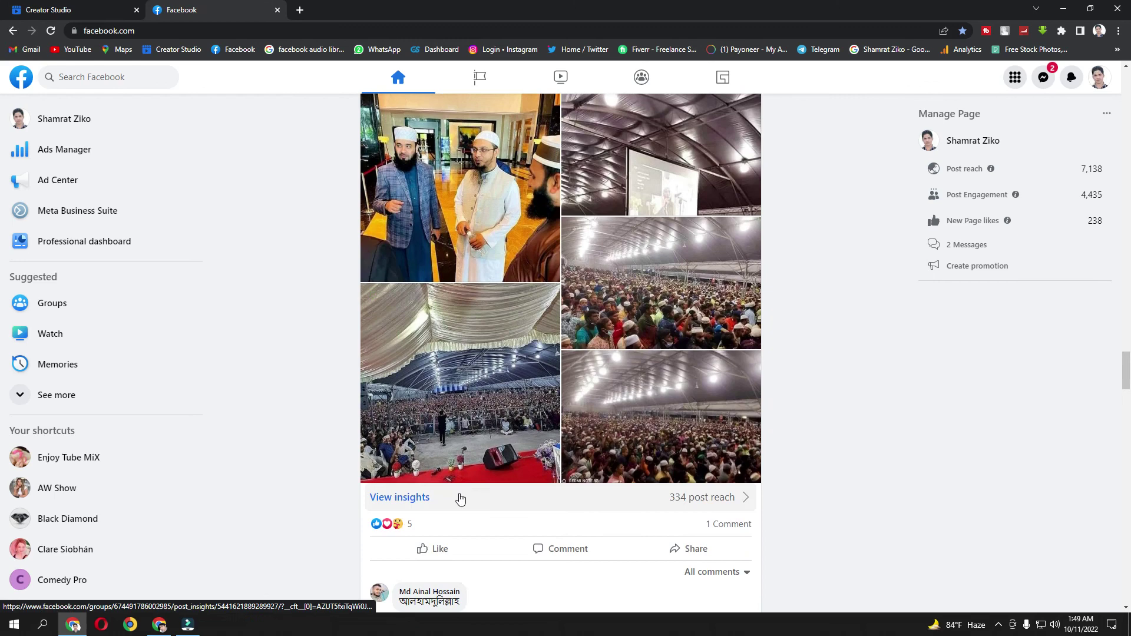
left_click(440, 548)
scroll(500, 530, "down", 9)
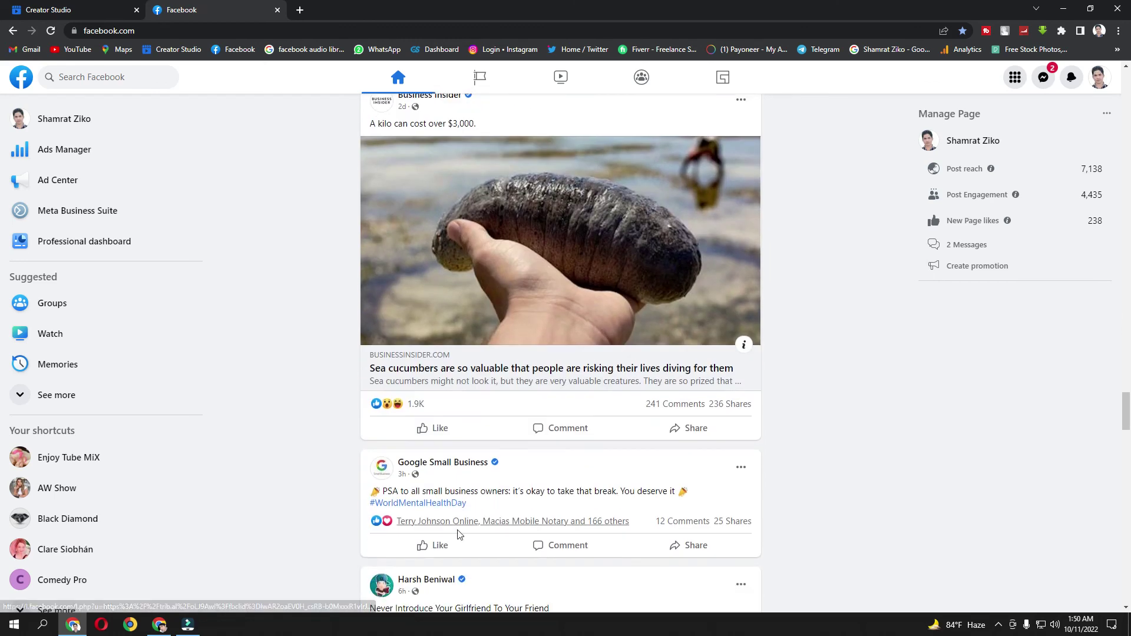
left_click(439, 545)
- Refresh the home feed, open the Page's own profile and reload it
left_click(21, 80)
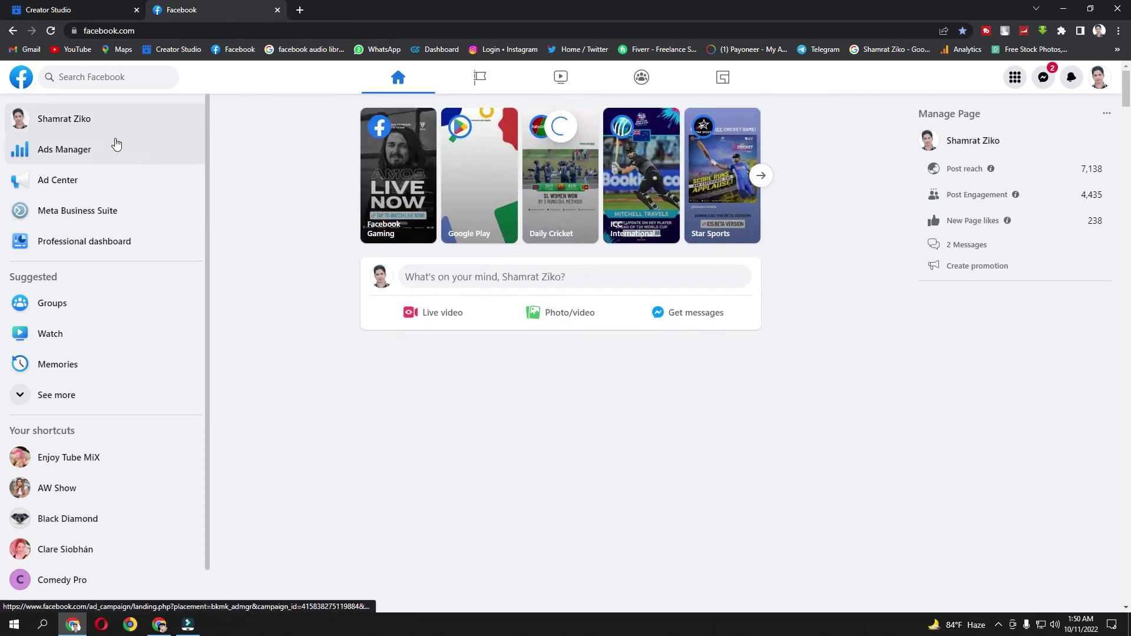
left_click(83, 117)
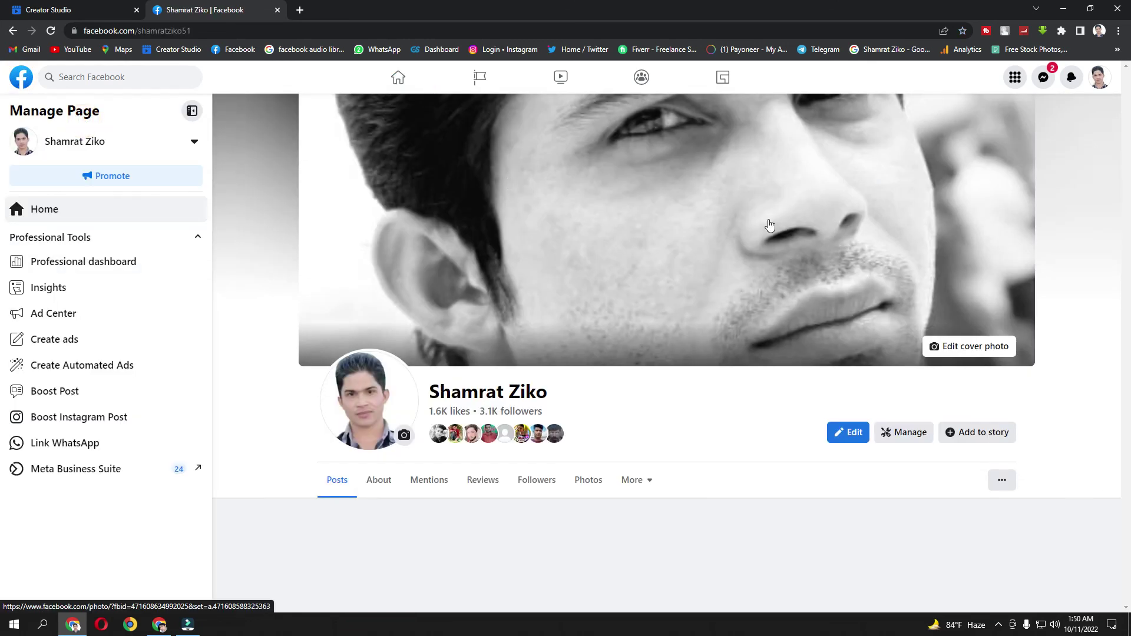
right_click(239, 161)
left_click(270, 198)
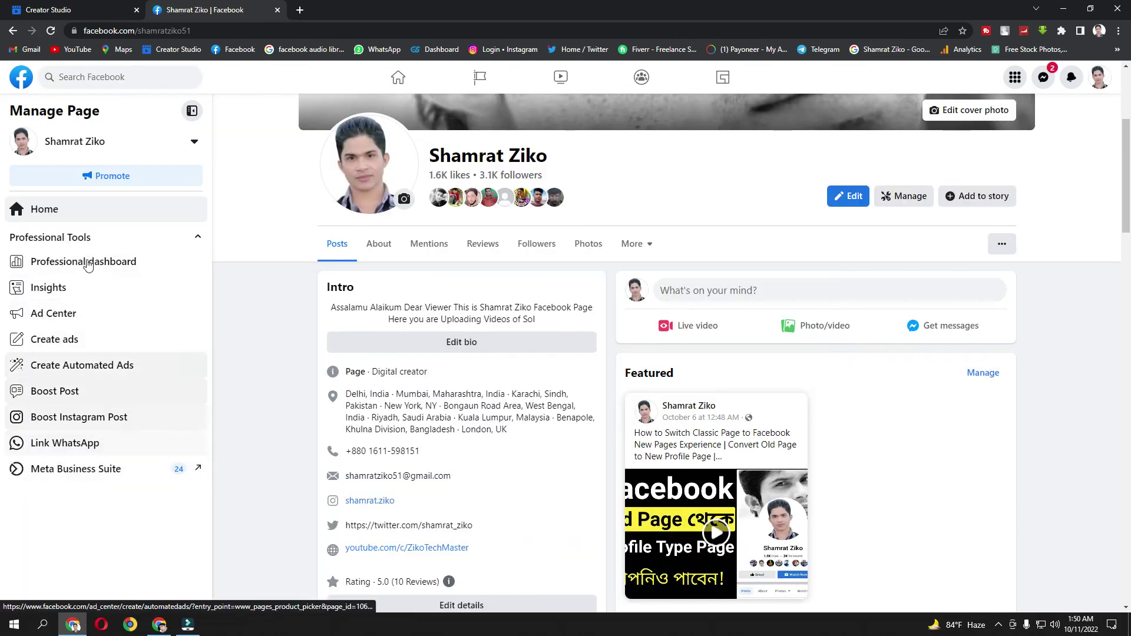
- Open the Page's Professional dashboard and review the overview, recent posts, New Pages guide and setup steps
left_click(87, 261)
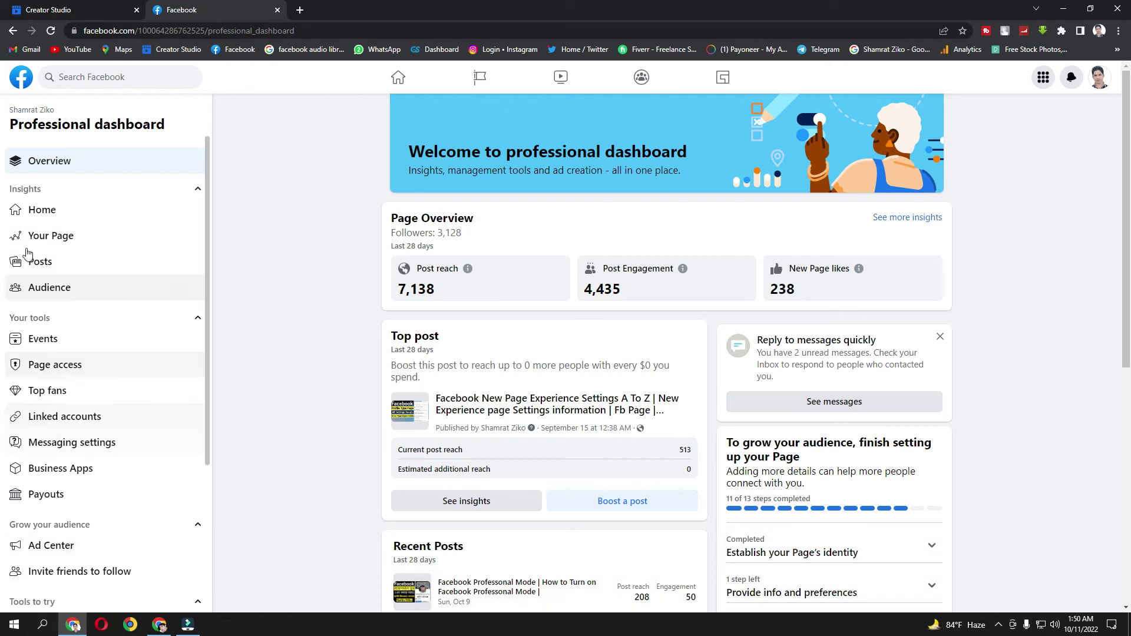
scroll(686, 435, "down", 5)
scroll(686, 434, "down", 2)
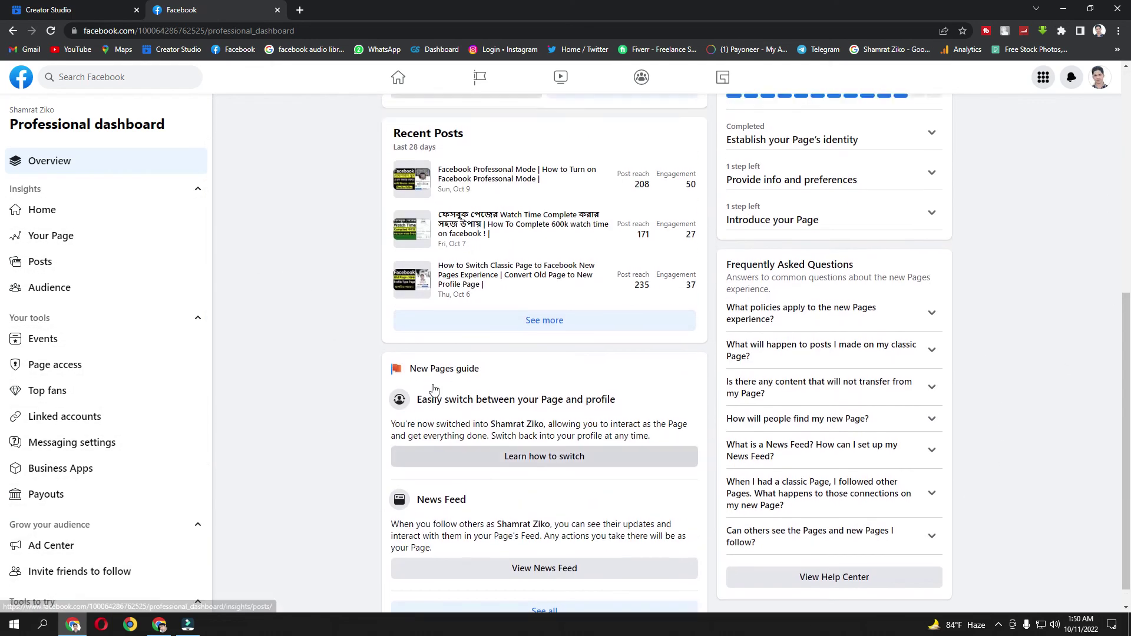
scroll(396, 391, "up", 6)
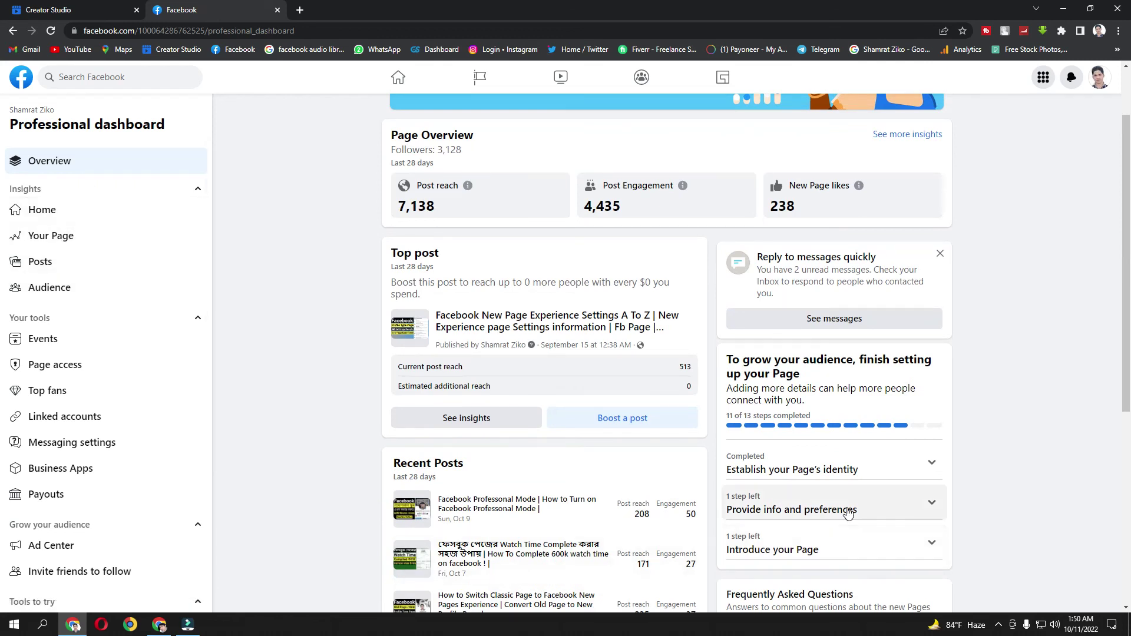
- Return from the Professional dashboard to the home feed and open the Page's own profile
left_click(24, 81)
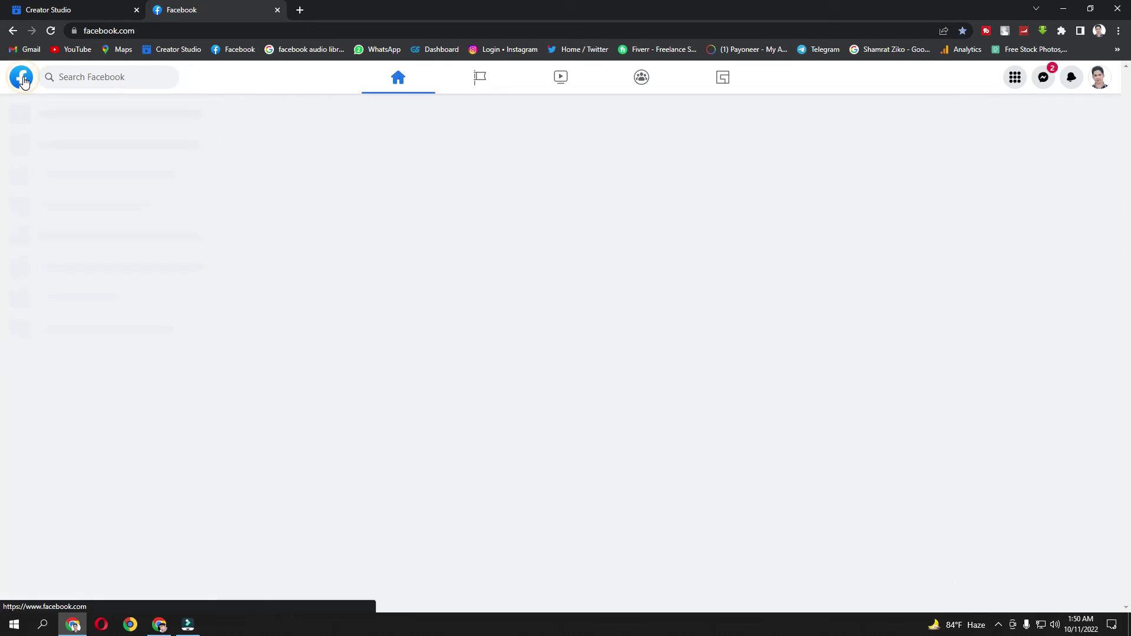
left_click(73, 124)
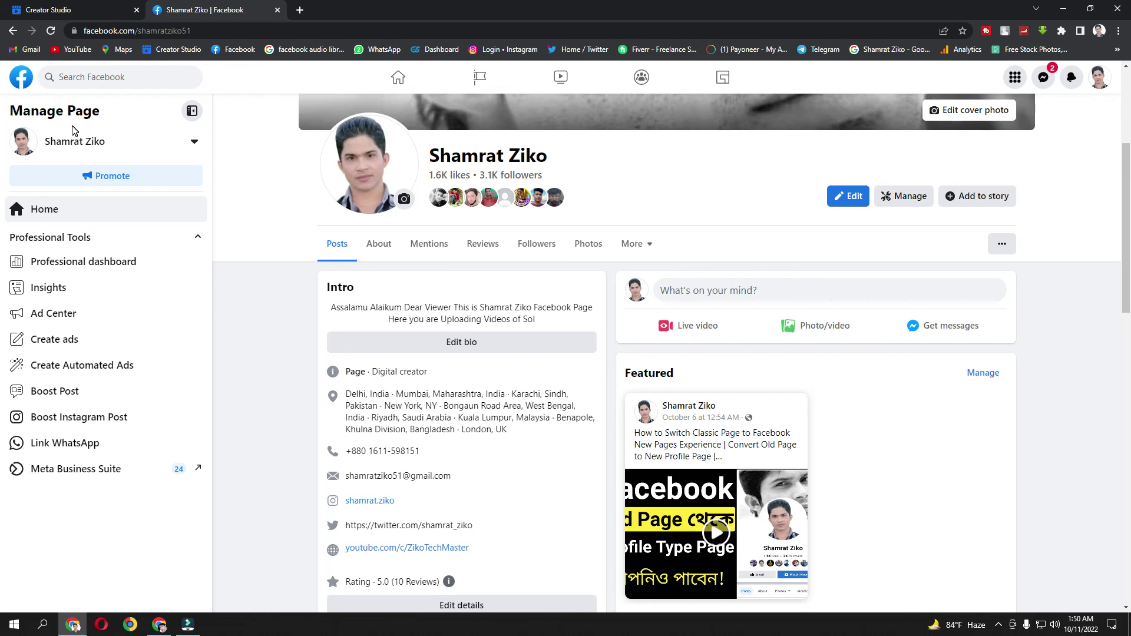
left_click(999, 630)
right_click(998, 600)
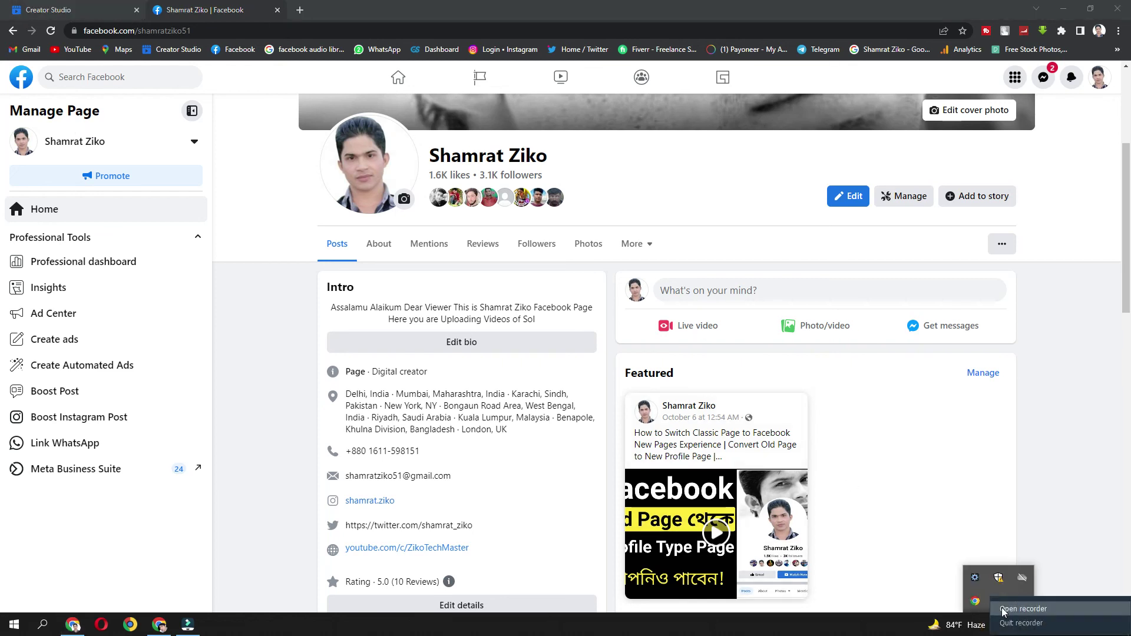